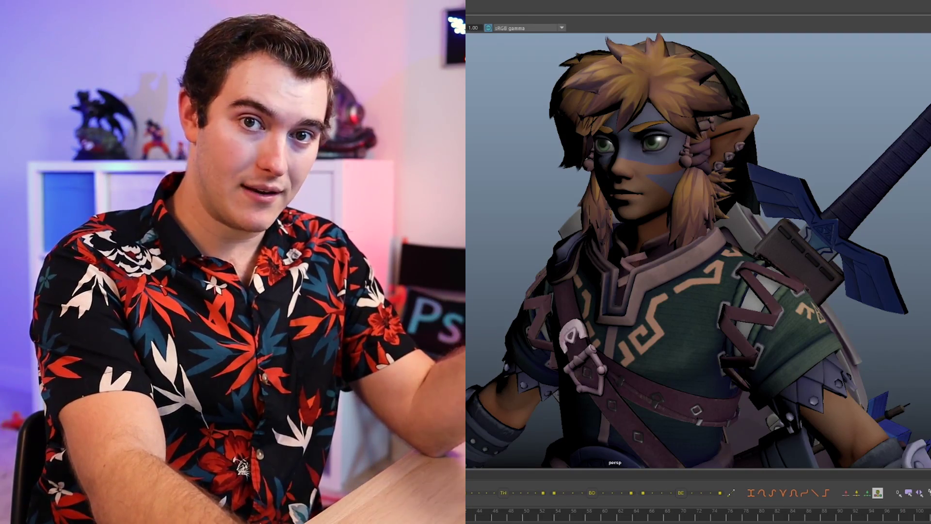
Compare the character in plain shaded display and in textured display.
{"action": "key", "text": "5"}
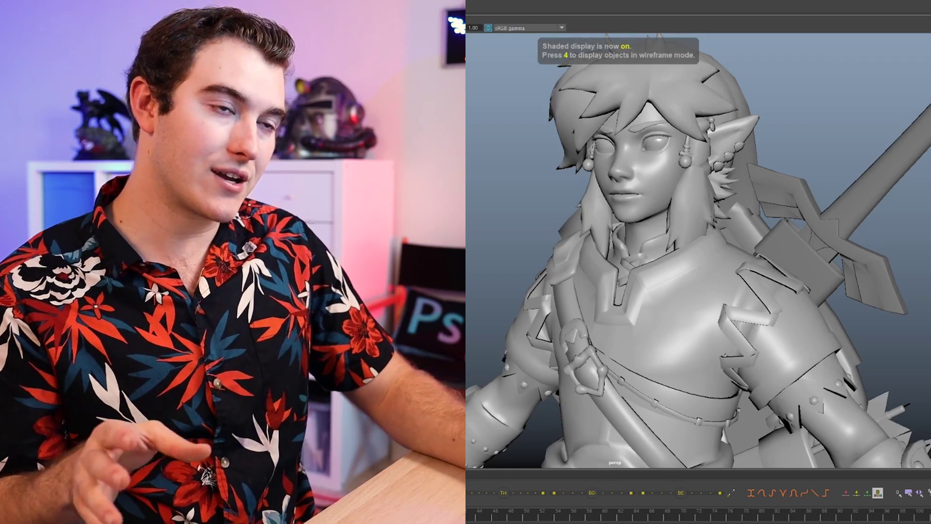
{"action": "key", "text": "6"}
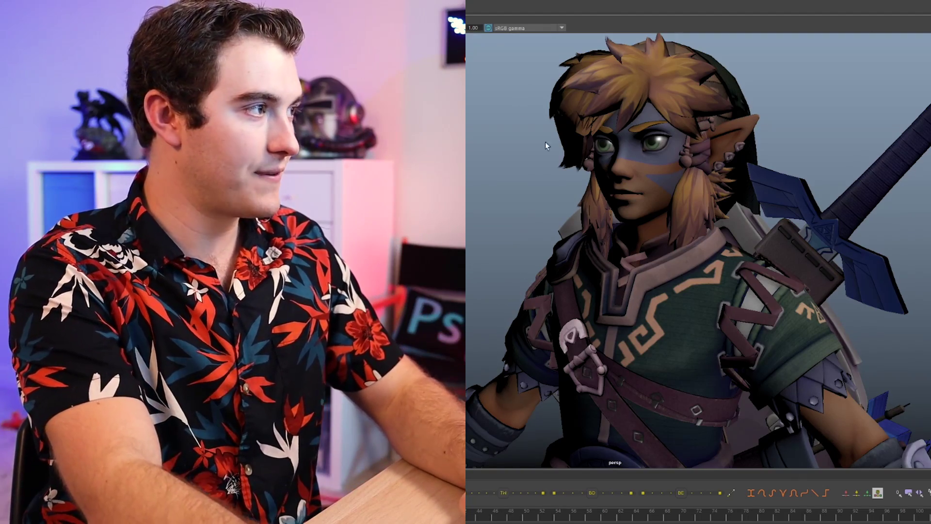
{"action": "middle_click_drag", "start_coordinate": [545, 140], "coordinate": [544, 199]}
{"action": "middle_click_drag", "start_coordinate": [559, 383], "coordinate": [586, 277]}
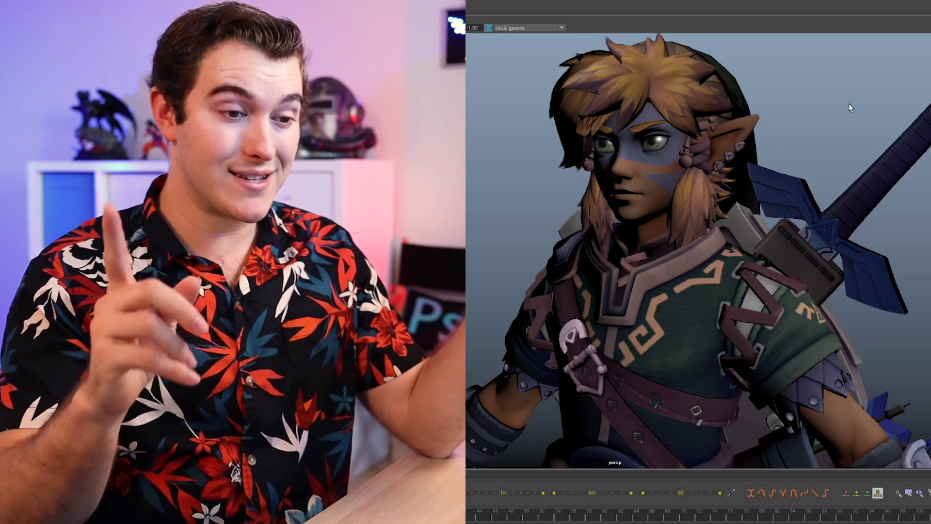
Compare textured display under default lighting with the all-lights display on the character.
{"action": "key", "text": "7"}
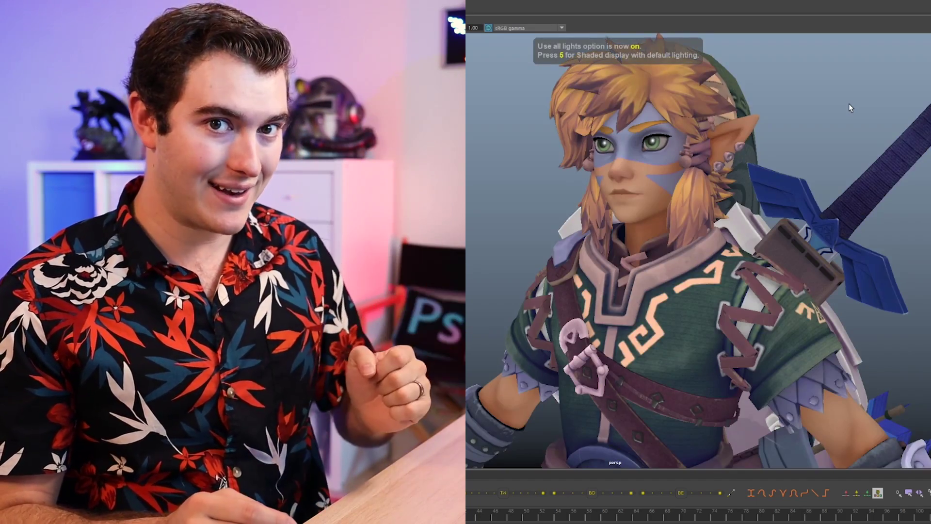
{"action": "key", "text": "6"}
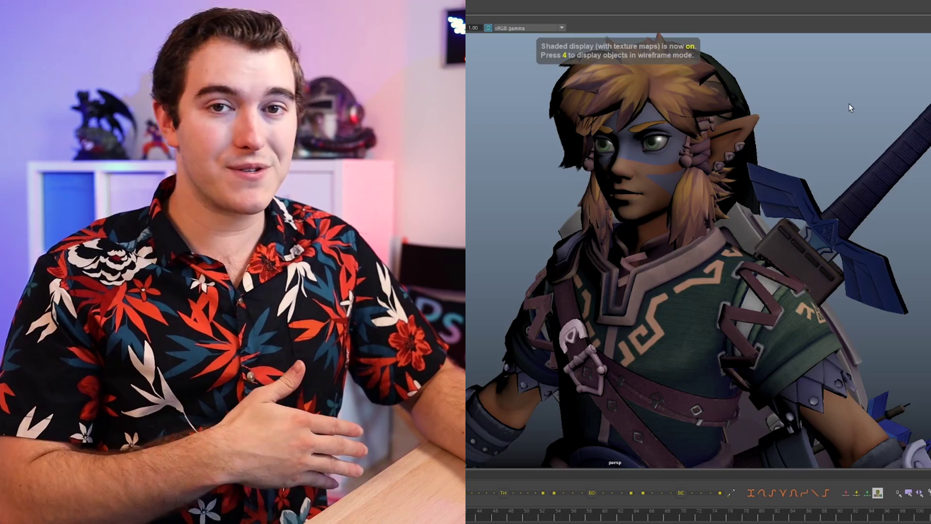
{"action": "key", "text": "7"}
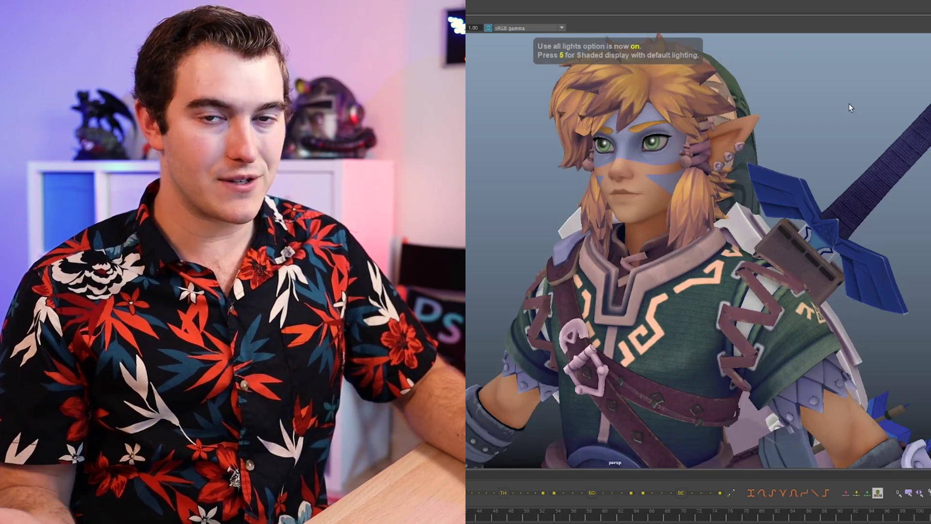
{"action": "key", "text": "6"}
{"action": "key", "text": "7"}
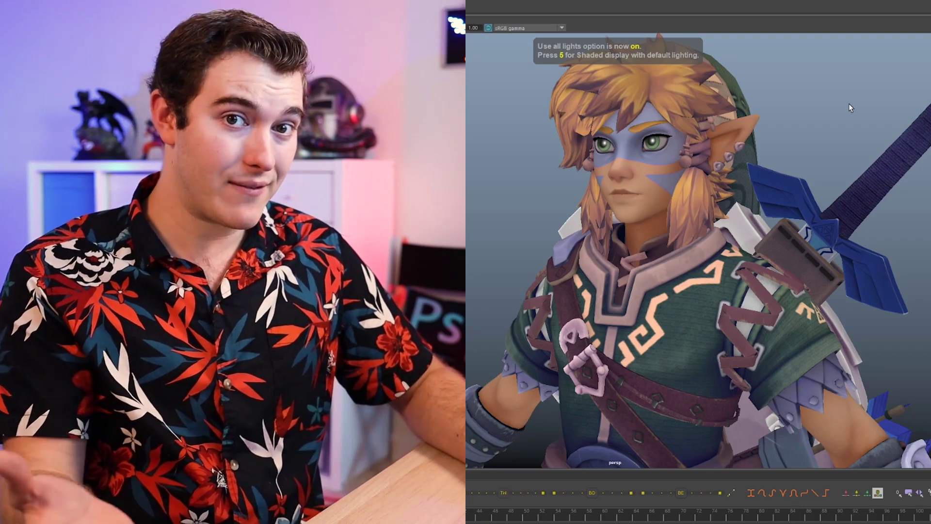
{"action": "key", "text": "6"}
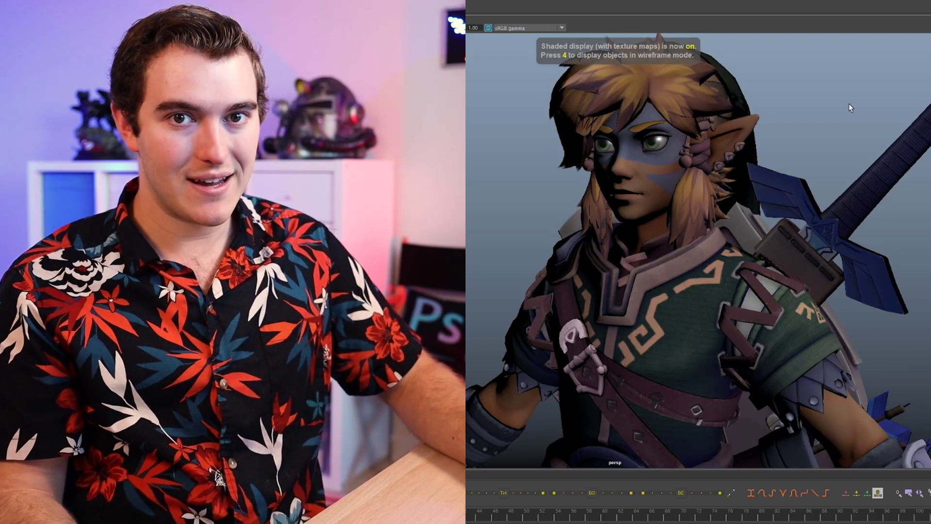
{"action": "key", "text": "7"}
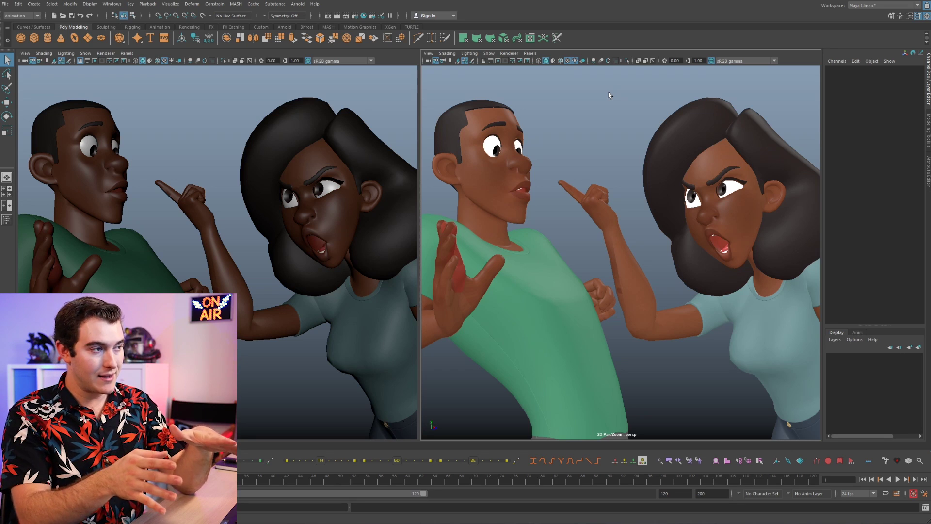
{"action": "left_click", "coordinate": [345, 175]}
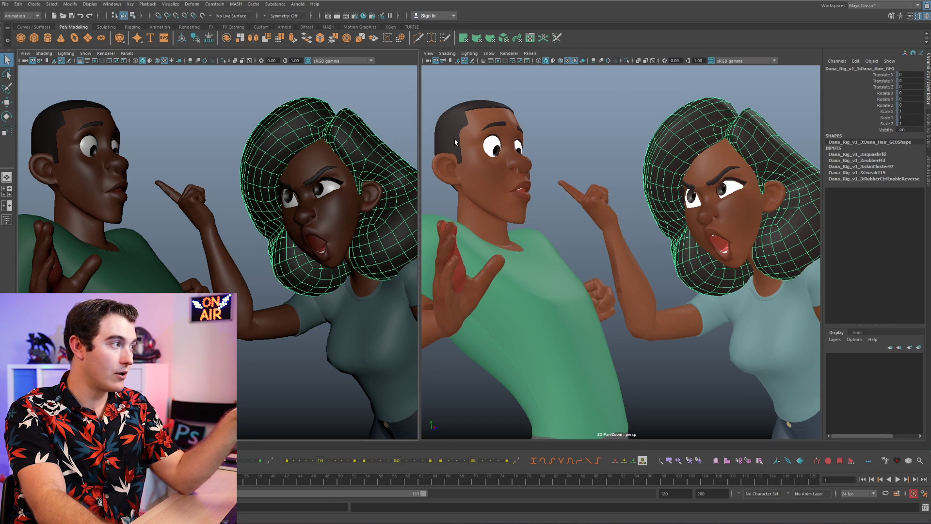
{"action": "left_click", "coordinate": [298, 179]}
{"action": "left_click", "coordinate": [590, 129]}
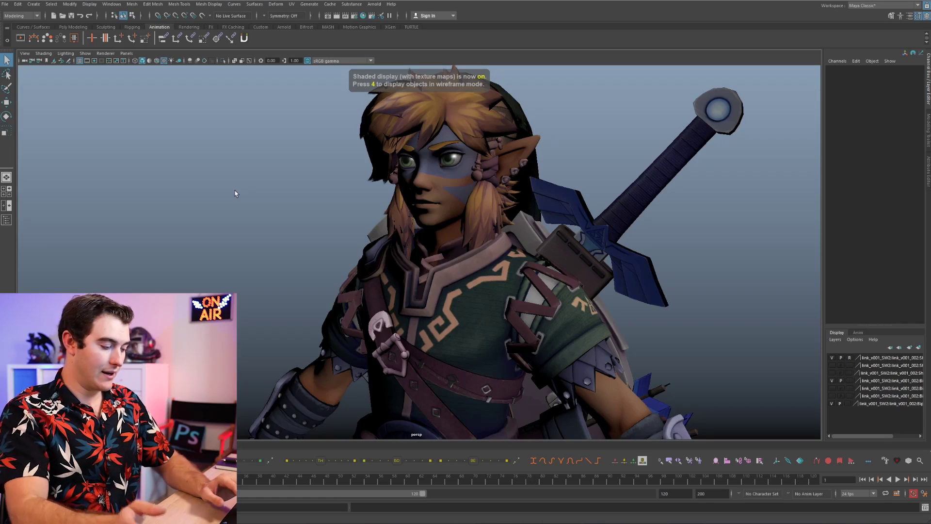
Cycle the character through plain shaded, textured and all-lights display, ending in textured display.
{"action": "key", "text": "5"}
{"action": "key", "text": "6"}
{"action": "key", "text": "7"}
{"action": "key", "text": "5"}
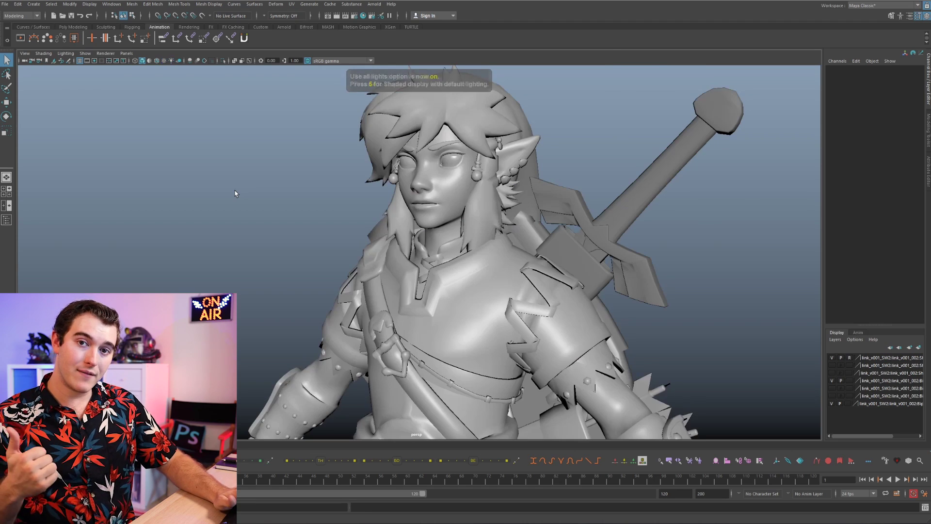
{"action": "key", "text": "6"}
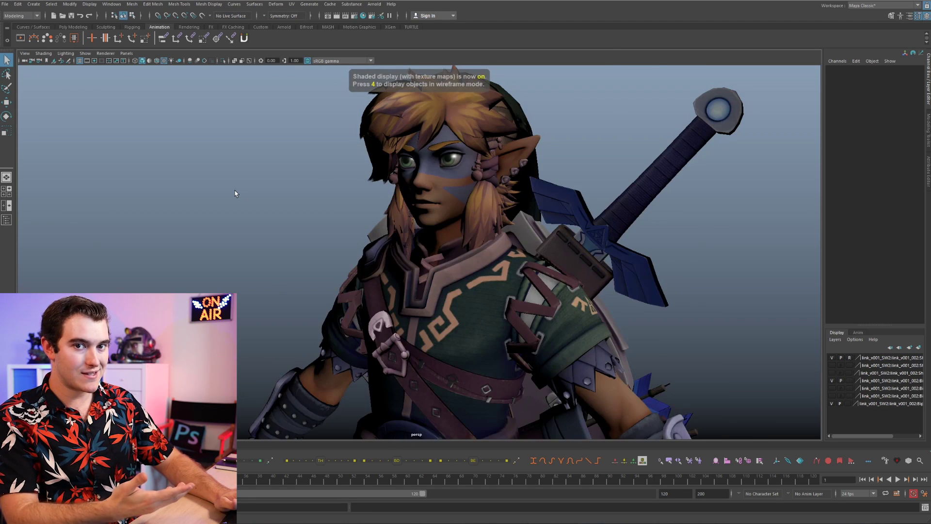
{"action": "key", "text": "7"}
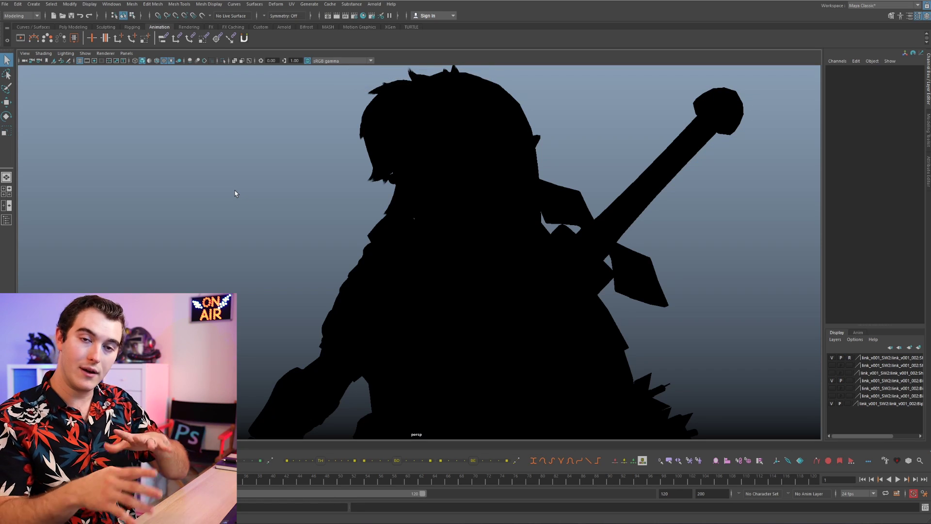
{"action": "key", "text": "6"}
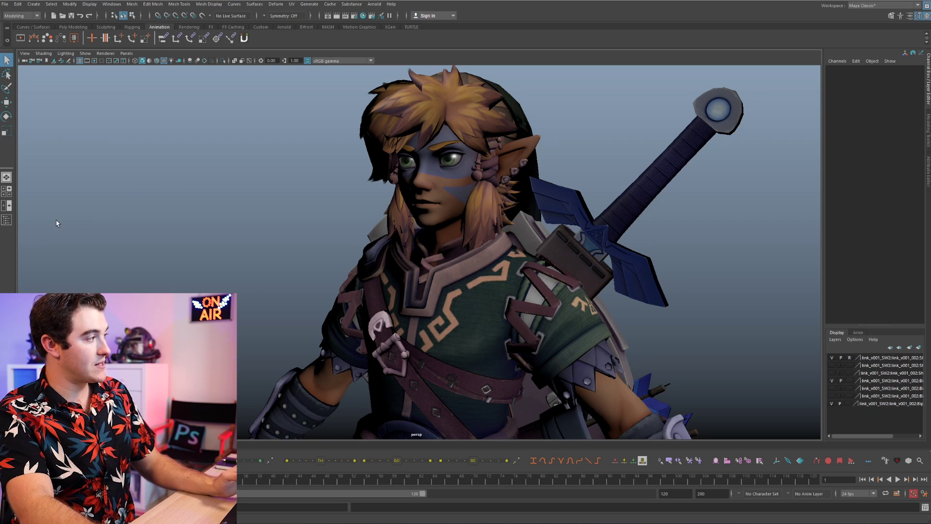
Show the Outliner, create an ambient light, and light the viewport with all scene lights.
{"action": "left_click", "coordinate": [7, 220]}
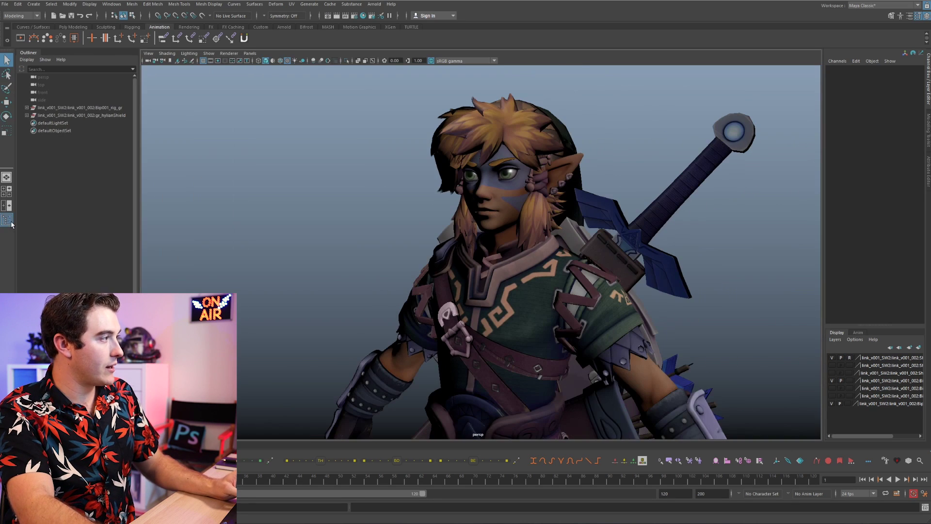
{"action": "left_click", "coordinate": [34, 4]}
{"action": "mouse_move", "coordinate": [57, 47]}
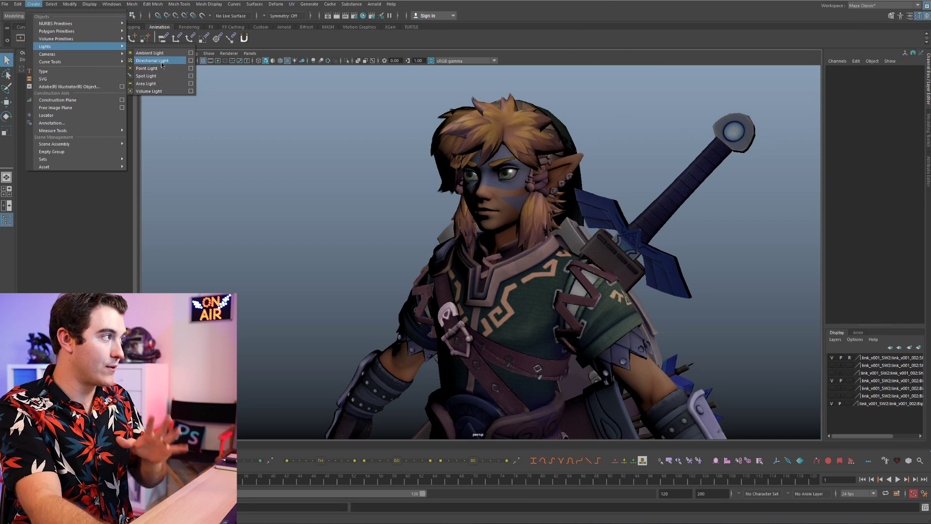
{"action": "left_click", "coordinate": [165, 57]}
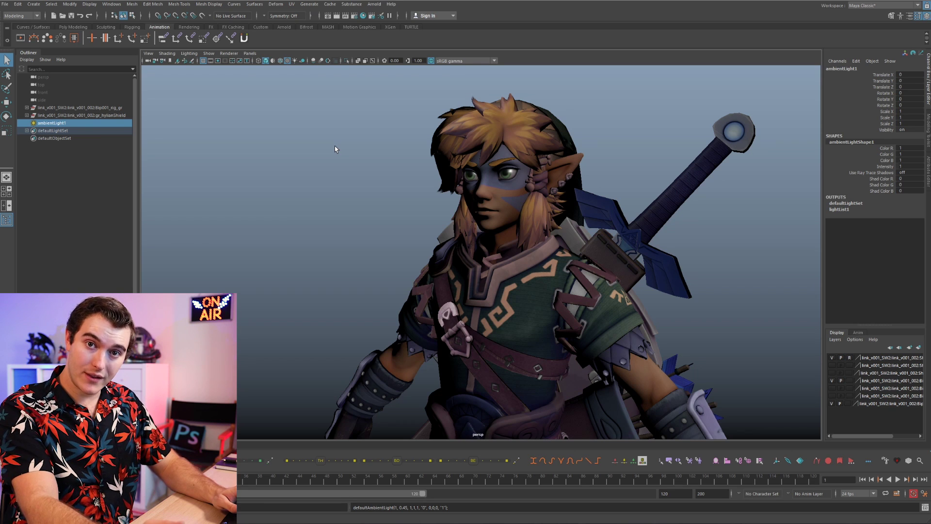
{"action": "key", "text": "7"}
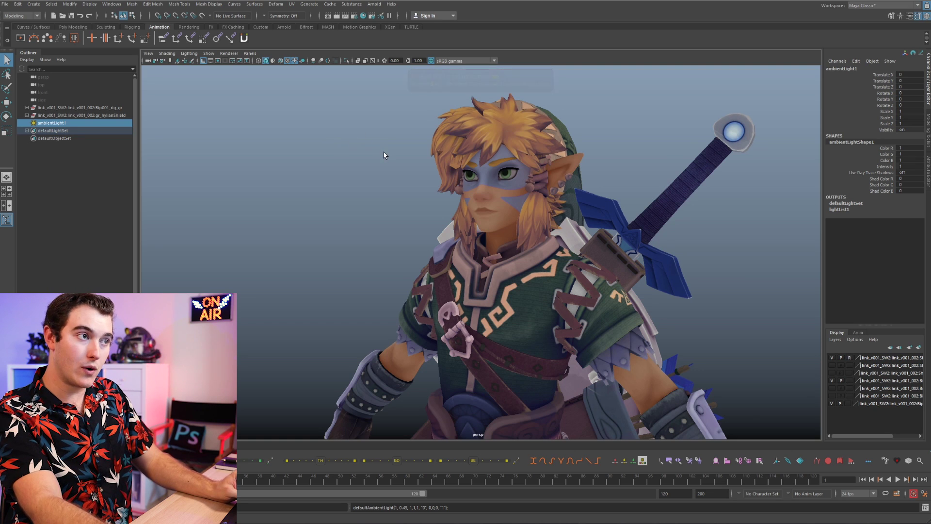
Show the ambient light's attributes, try a dimmer intensity, and set the intensity to 1.
{"action": "key", "text": "ctrl+a"}
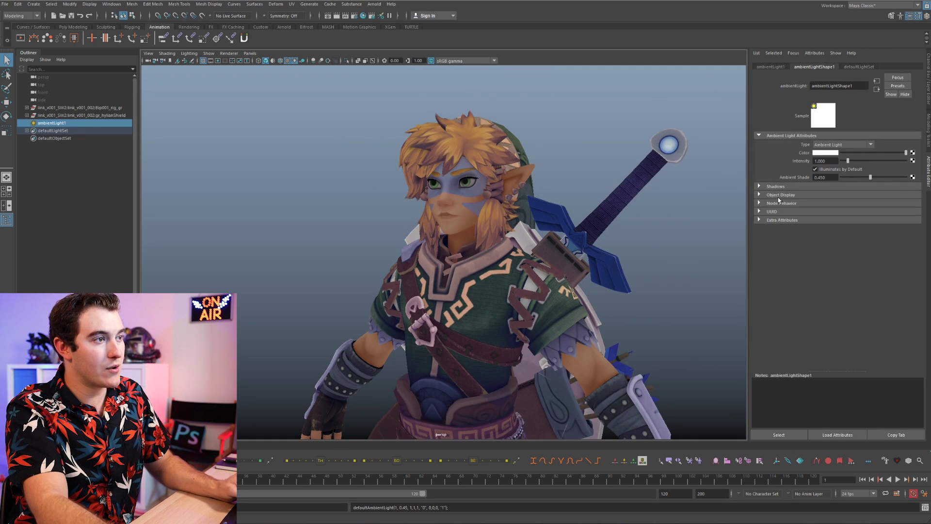
{"action": "mouse_move", "coordinate": [848, 160]}
{"action": "left_mouse_down"}
{"action": "mouse_move", "coordinate": [855, 161]}
{"action": "mouse_move", "coordinate": [833, 175]}
{"action": "mouse_move", "coordinate": [848, 161]}
{"action": "mouse_move", "coordinate": [890, 159]}
{"action": "mouse_move", "coordinate": [846, 160]}
{"action": "left_mouse_up"}
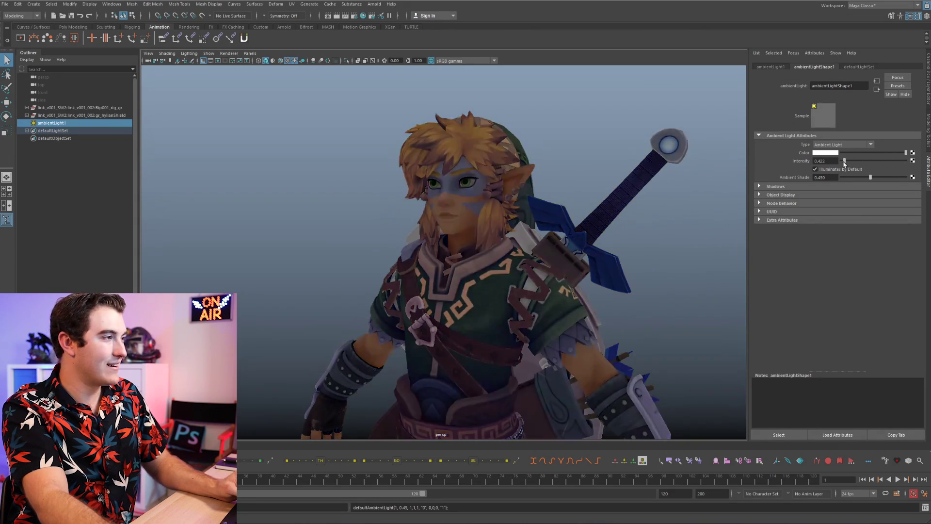
{"action": "double_click", "coordinate": [825, 160]}
{"action": "type", "text": "1"}
{"action": "key", "text": "Tab"}
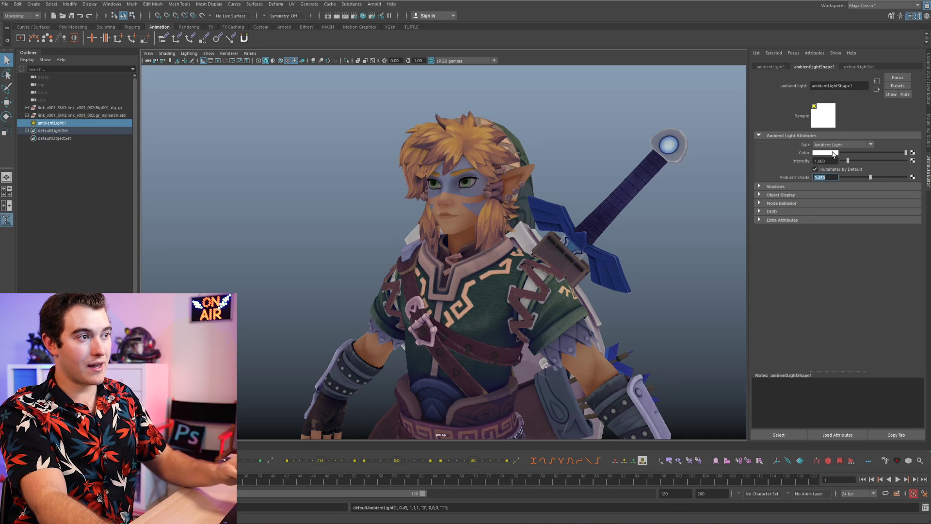
Tint the ambient light blue with a saturation of about 0.744 and raise its intensity to about 1.75.
{"action": "left_click", "coordinate": [832, 154]}
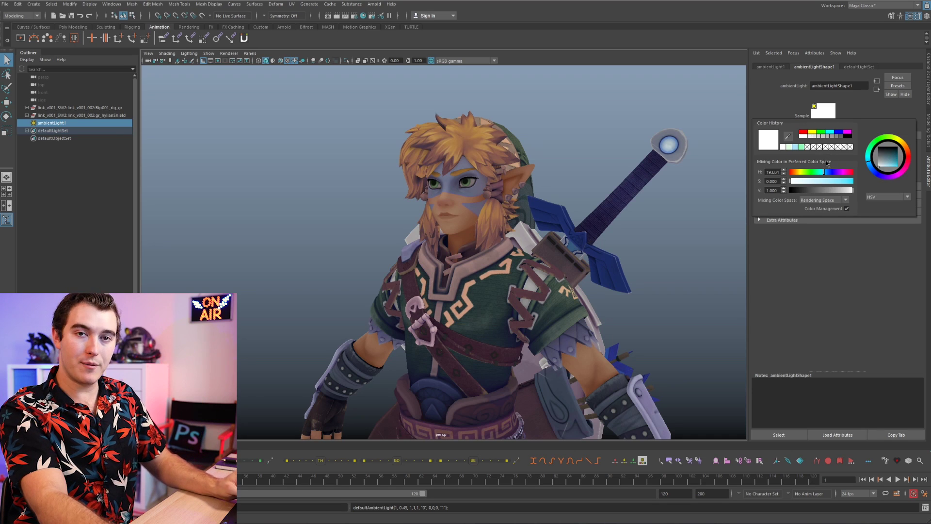
{"action": "left_click", "coordinate": [804, 182]}
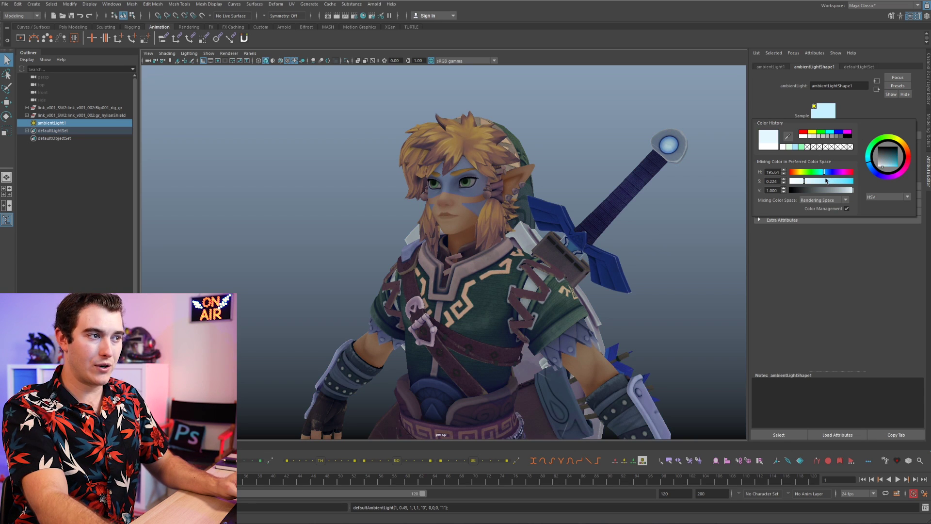
{"action": "left_click_drag", "start_coordinate": [817, 182], "coordinate": [837, 181]}
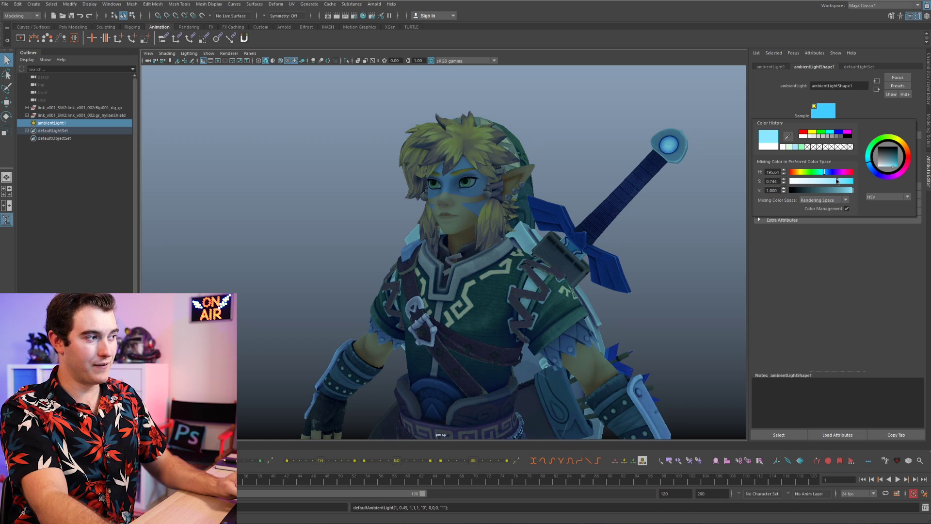
{"action": "left_click_drag", "start_coordinate": [846, 161], "coordinate": [854, 161]}
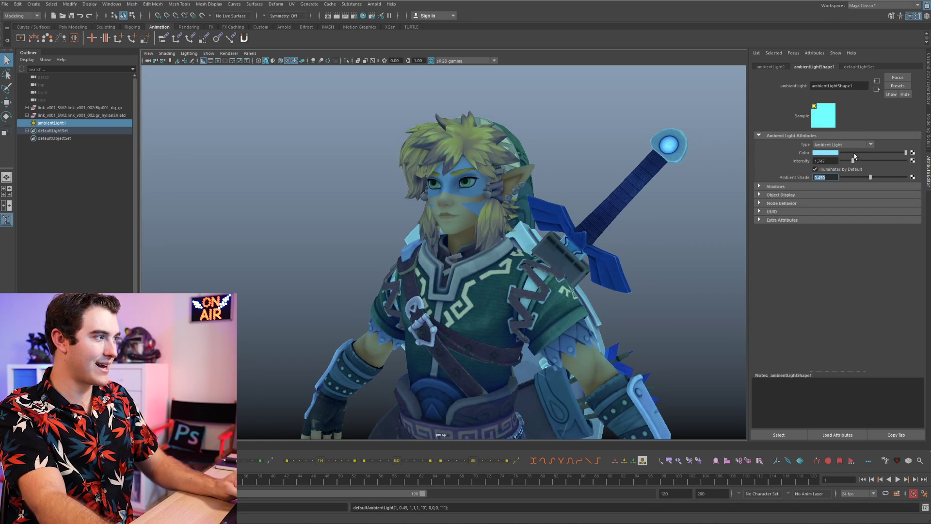
Try a green tint with reduced saturation on the ambient light, and return its color to white.
{"action": "left_click", "coordinate": [823, 153]}
{"action": "left_click", "coordinate": [800, 171]}
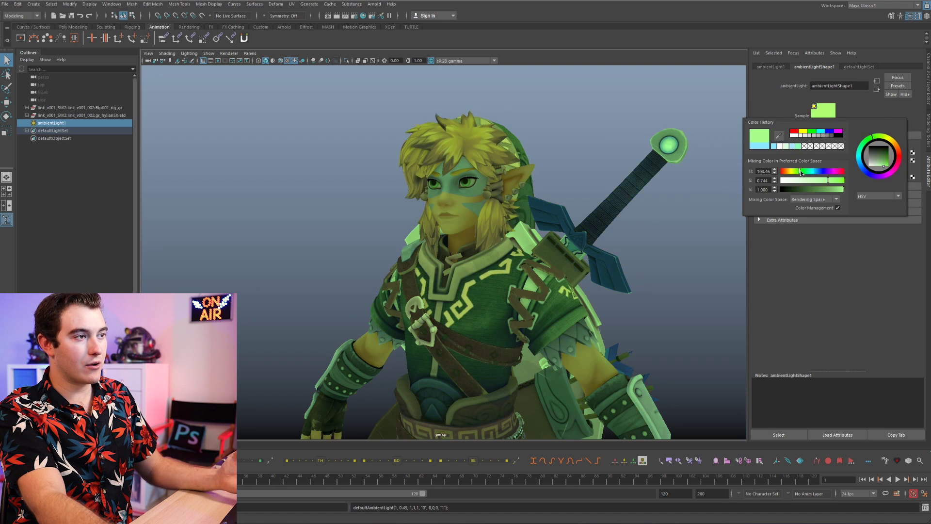
{"action": "left_click_drag", "start_coordinate": [808, 179], "coordinate": [802, 181]}
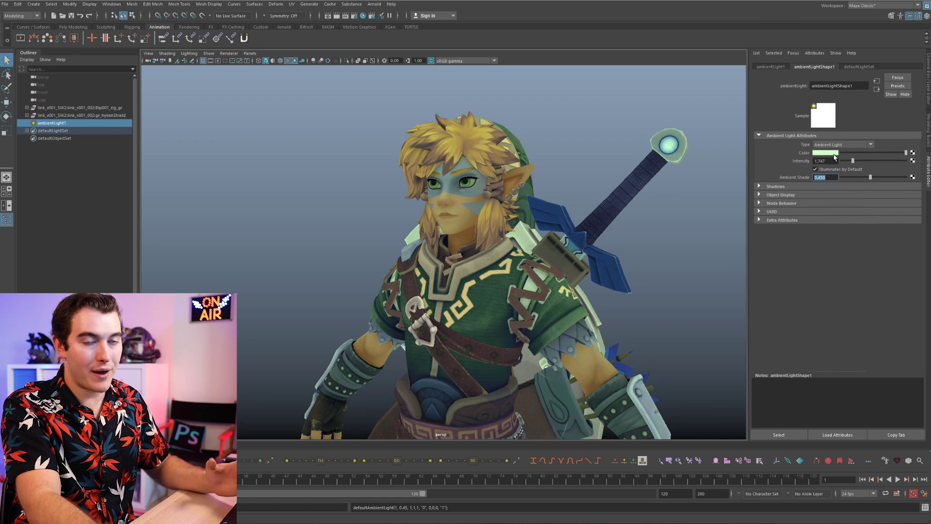
{"action": "left_click", "coordinate": [834, 153]}
{"action": "left_click", "coordinate": [790, 150]}
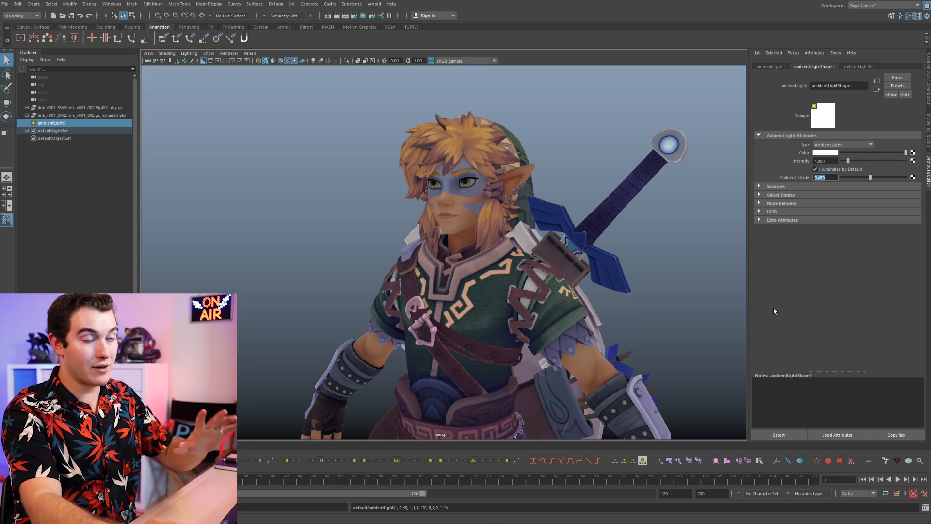
Create a directional light and scale up its icon beyond the character's size.
{"action": "left_click", "coordinate": [51, 4]}
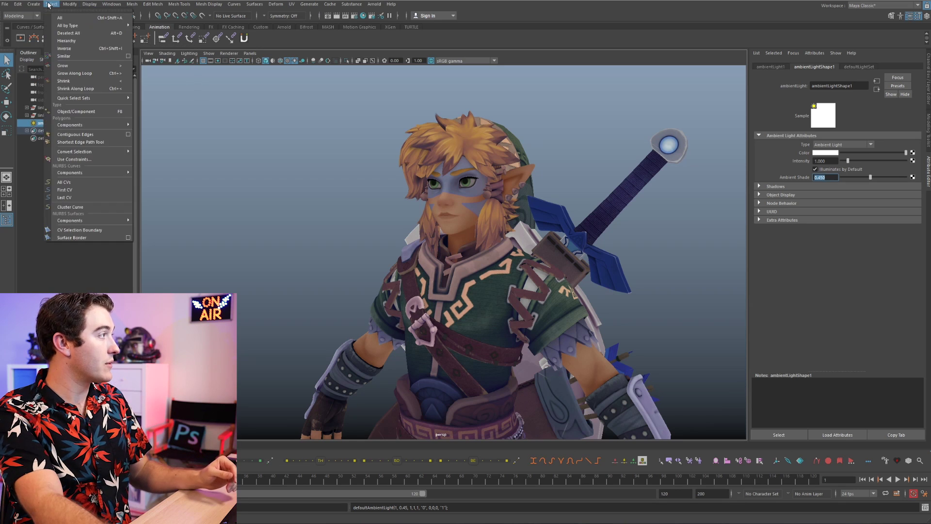
{"action": "mouse_move", "coordinate": [34, 4]}
{"action": "mouse_move", "coordinate": [68, 47]}
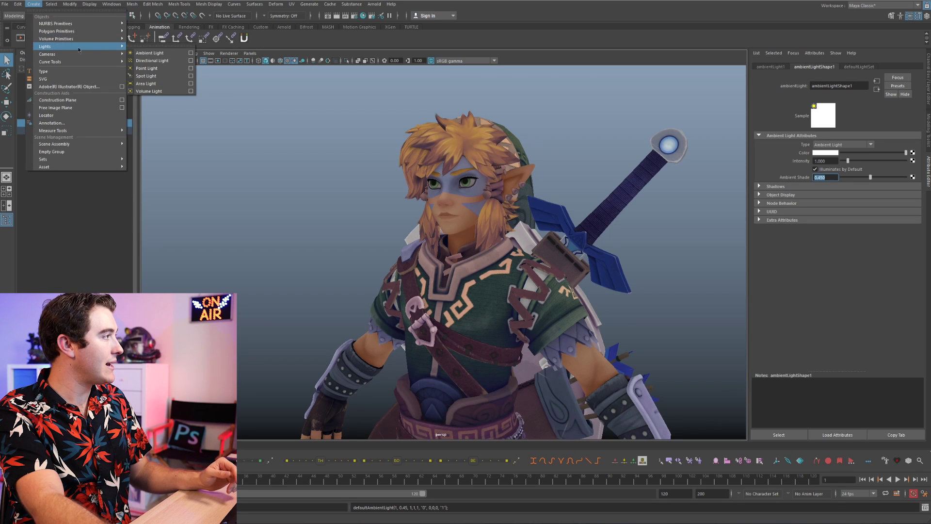
{"action": "left_click", "coordinate": [165, 62]}
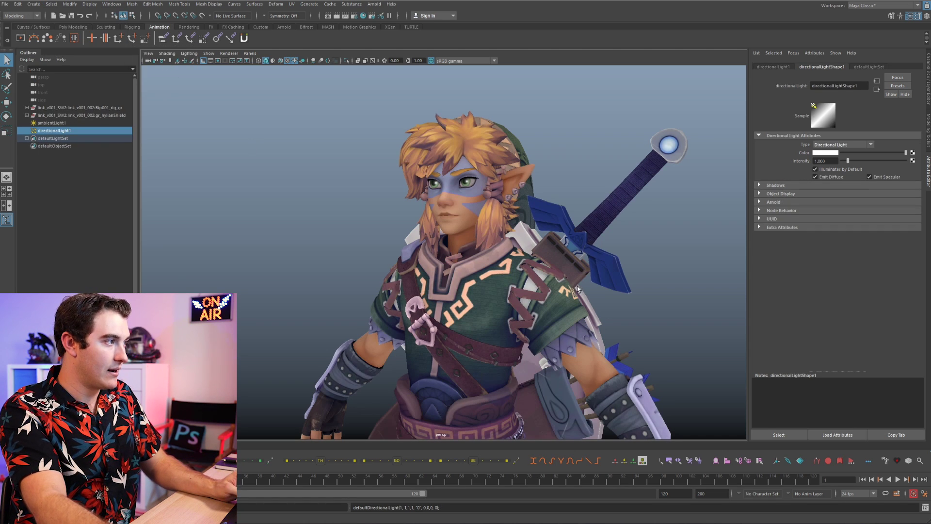
{"action": "scroll", "coordinate": [577, 288], "scroll_direction": "down", "scroll_amount": 5}
{"action": "key", "text": "r"}
{"action": "left_click_drag", "start_coordinate": [443, 386], "coordinate": [688, 333]}
{"action": "key", "text": "w"}
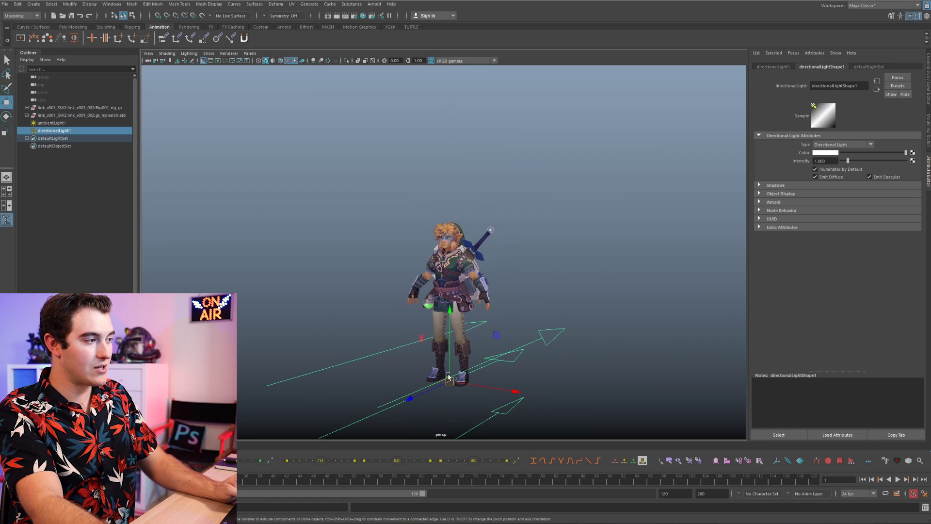
Move the directional light up beside the character's head and rotate it to point diagonally downward.
{"action": "left_click_drag", "start_coordinate": [450, 383], "coordinate": [541, 207]}
{"action": "scroll", "coordinate": [603, 219], "scroll_direction": "up", "scroll_amount": 5}
{"action": "key", "text": "e"}
{"action": "mouse_move", "coordinate": [632, 187]}
{"action": "left_mouse_down"}
{"action": "mouse_move", "coordinate": [633, 206]}
{"action": "mouse_move", "coordinate": [616, 135]}
{"action": "mouse_move", "coordinate": [677, 104]}
{"action": "mouse_move", "coordinate": [551, 160]}
{"action": "mouse_move", "coordinate": [691, 133]}
{"action": "mouse_move", "coordinate": [553, 71]}
{"action": "mouse_move", "coordinate": [656, 90]}
{"action": "mouse_move", "coordinate": [575, 79]}
{"action": "left_mouse_up"}
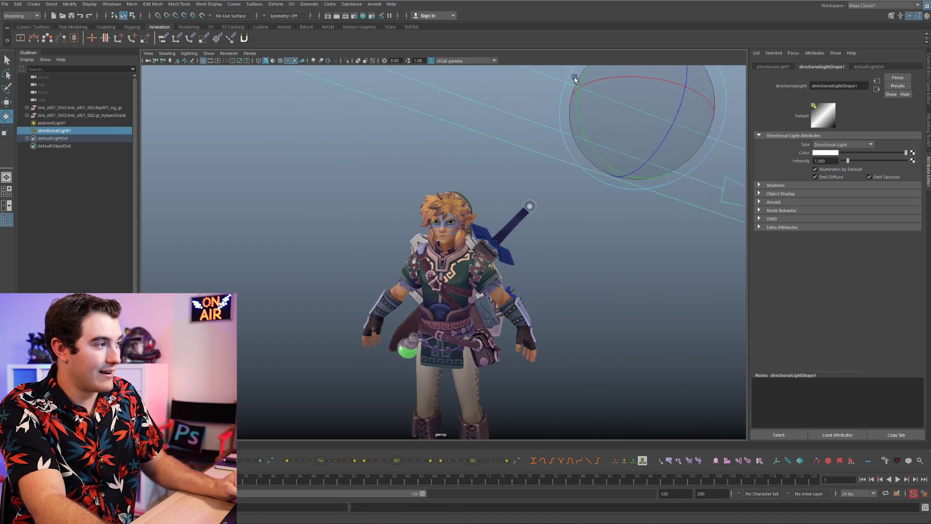
{"action": "scroll", "coordinate": [575, 79], "scroll_direction": "up", "scroll_amount": 3}
{"action": "key", "text": "w"}
{"action": "left_click_drag", "start_coordinate": [631, 138], "coordinate": [560, 170]}
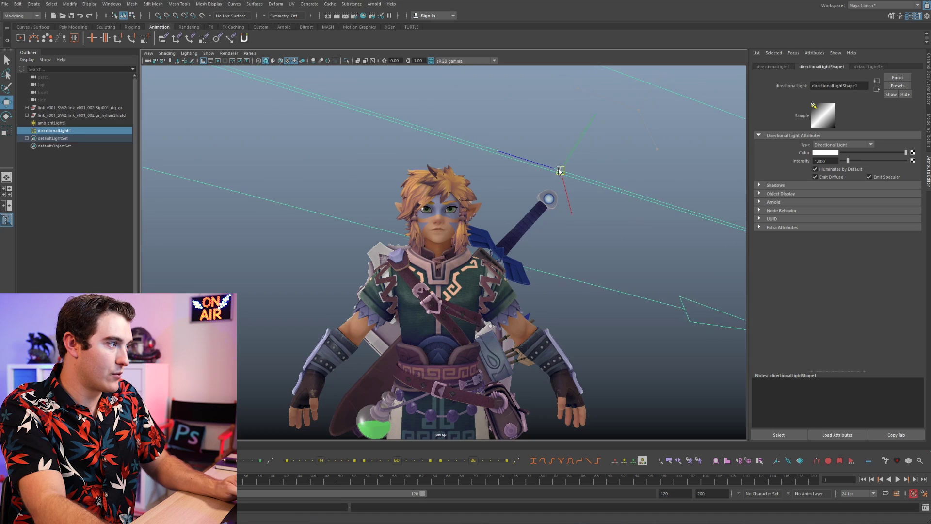
Rotate the directional light to change the angle at which it hits the character.
{"action": "scroll", "coordinate": [681, 182], "scroll_direction": "up", "scroll_amount": 4}
{"action": "key", "text": "e"}
{"action": "mouse_move", "coordinate": [622, 121]}
{"action": "left_mouse_down"}
{"action": "mouse_move", "coordinate": [618, 138]}
{"action": "mouse_move", "coordinate": [582, 110]}
{"action": "mouse_move", "coordinate": [614, 74]}
{"action": "mouse_move", "coordinate": [641, 85]}
{"action": "left_mouse_up"}
Try an intensity of 10 and a warm yellow tint with 0.756 saturation on the directional light, and undo both changes.
{"action": "left_click_drag", "start_coordinate": [848, 160], "coordinate": [899, 157]}
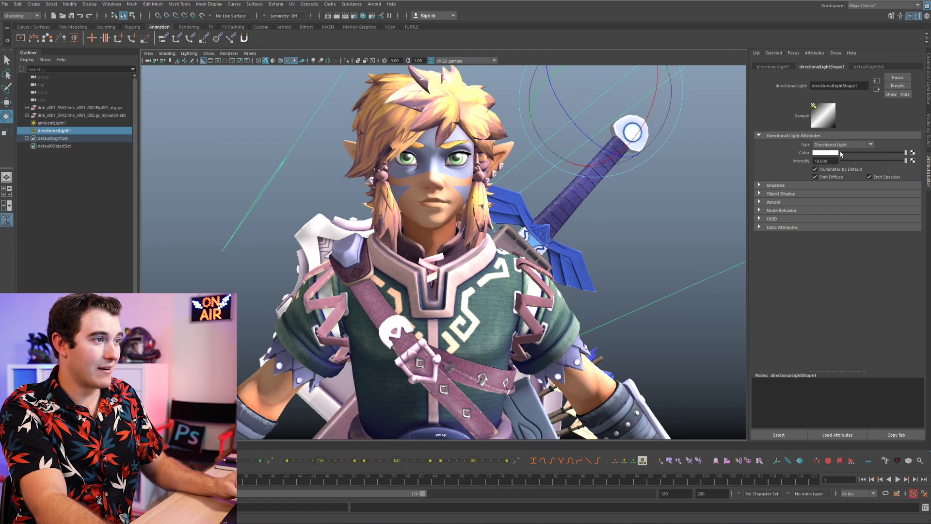
{"action": "left_click", "coordinate": [827, 154]}
{"action": "left_click_drag", "start_coordinate": [799, 171], "coordinate": [829, 181]}
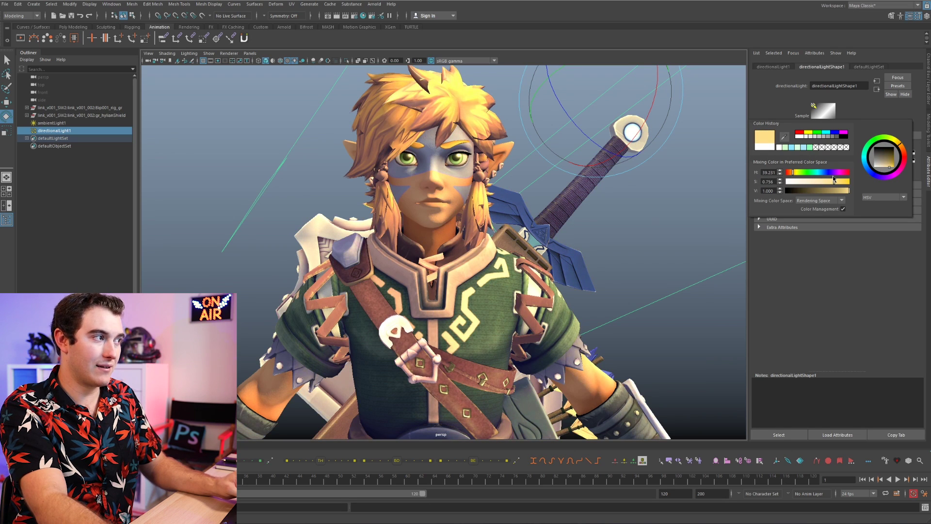
{"action": "key", "text": "ctrl+z"}
{"action": "key", "text": "ctrl+z"}
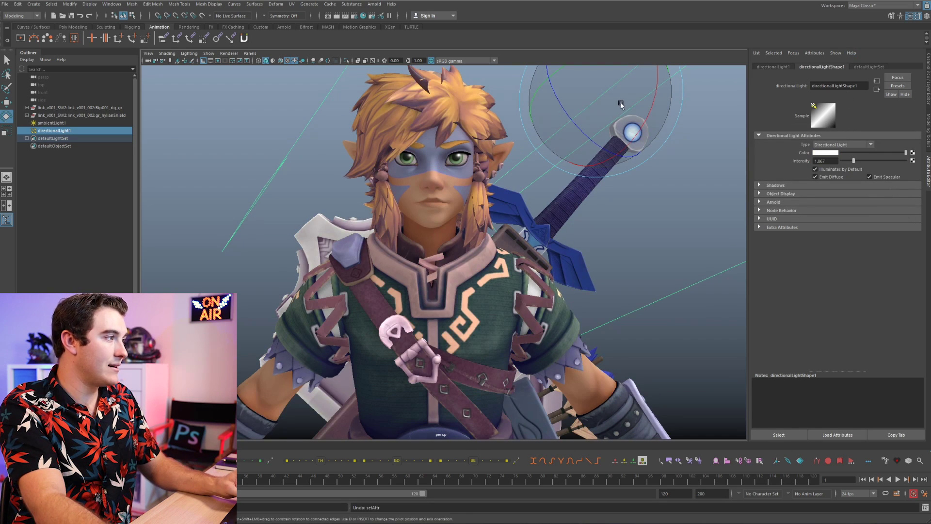
Deselect the directional light and compare the character under default textured shading and under the scene lights.
{"action": "left_click", "coordinate": [651, 205]}
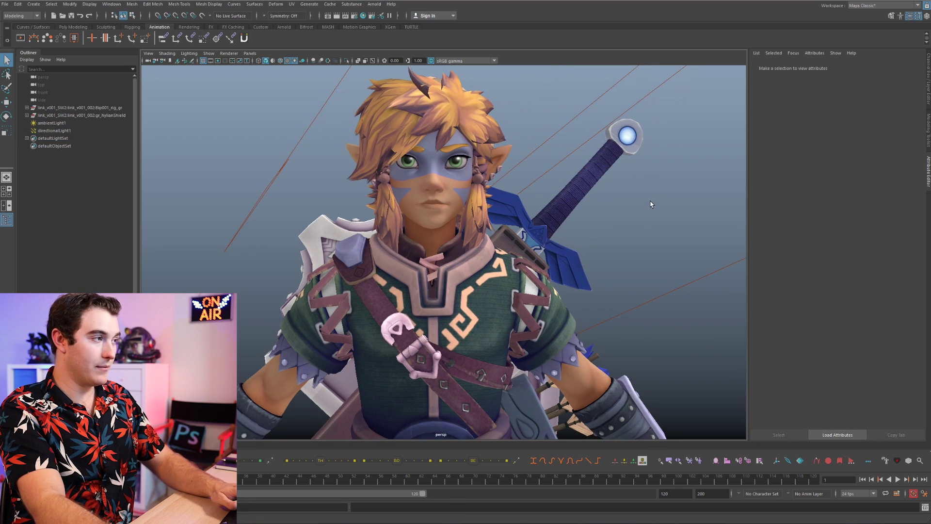
{"action": "key", "text": "6"}
{"action": "key", "text": "7"}
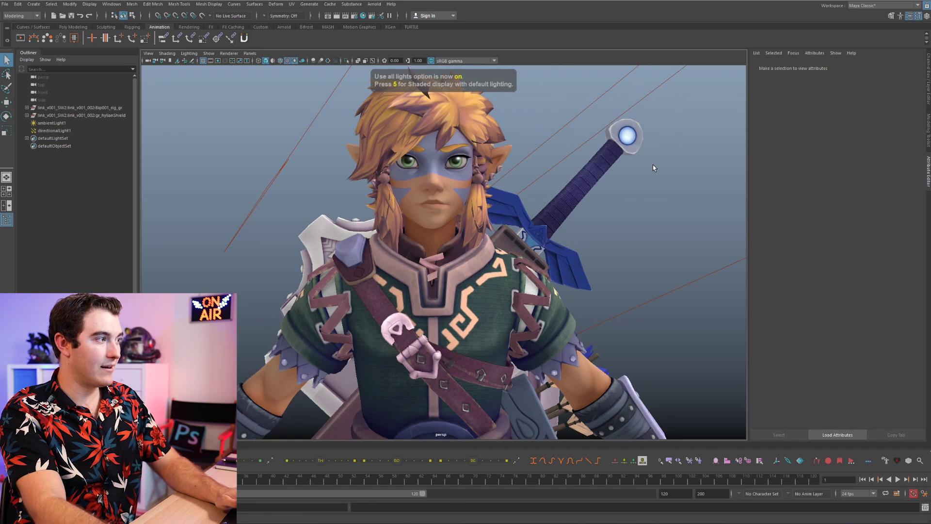
{"action": "key", "text": "6"}
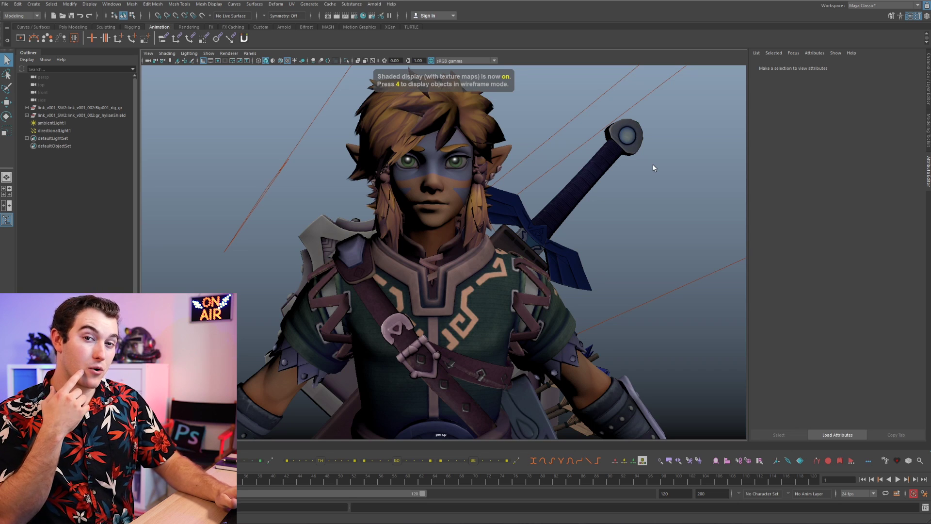
{"action": "key", "text": "7"}
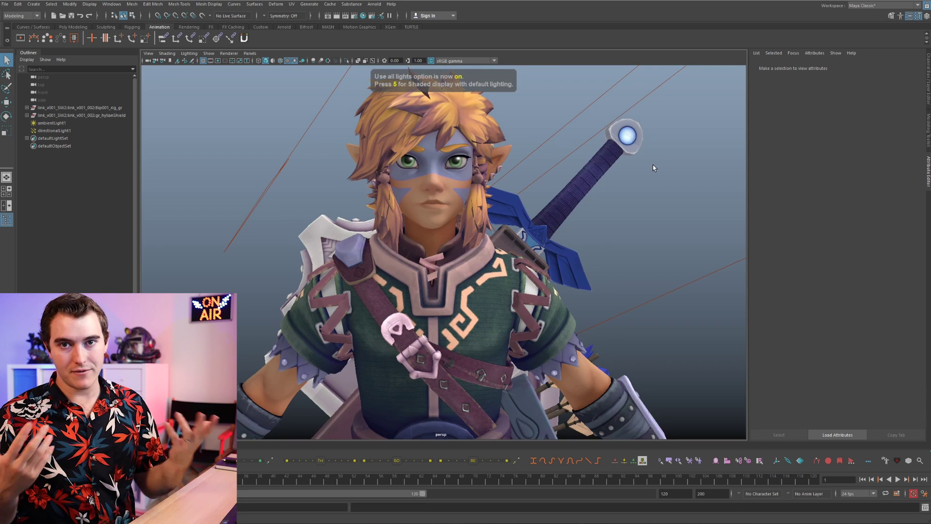
Open the Light Editor in the two-character scene and move its window clear of the viewports.
{"action": "key", "text": "ctrl+a"}
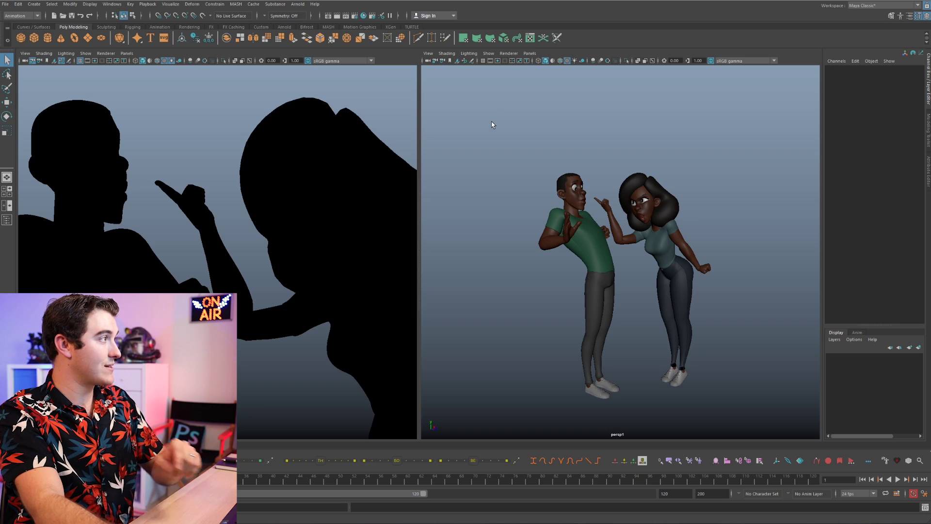
{"action": "left_click", "coordinate": [112, 4]}
{"action": "mouse_move", "coordinate": [131, 56]}
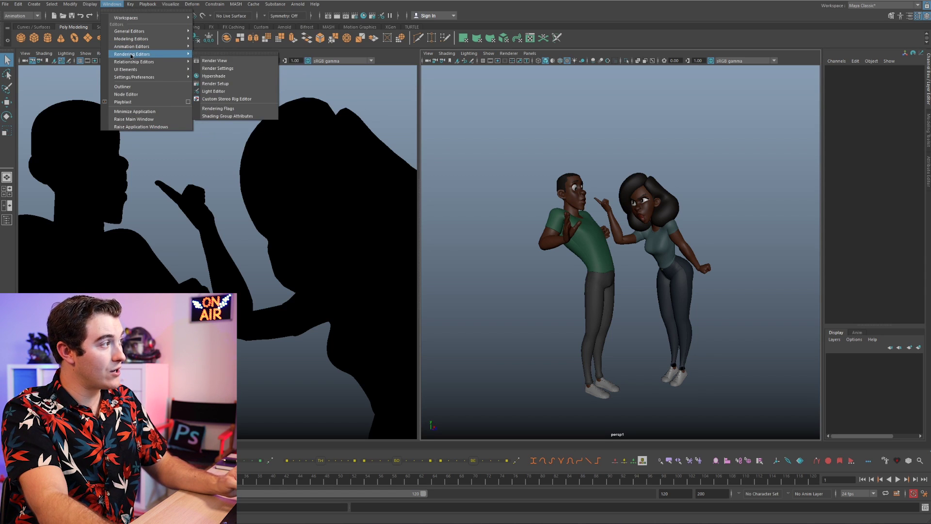
{"action": "left_click", "coordinate": [228, 91]}
{"action": "left_click_drag", "start_coordinate": [582, 192], "coordinate": [221, 178]}
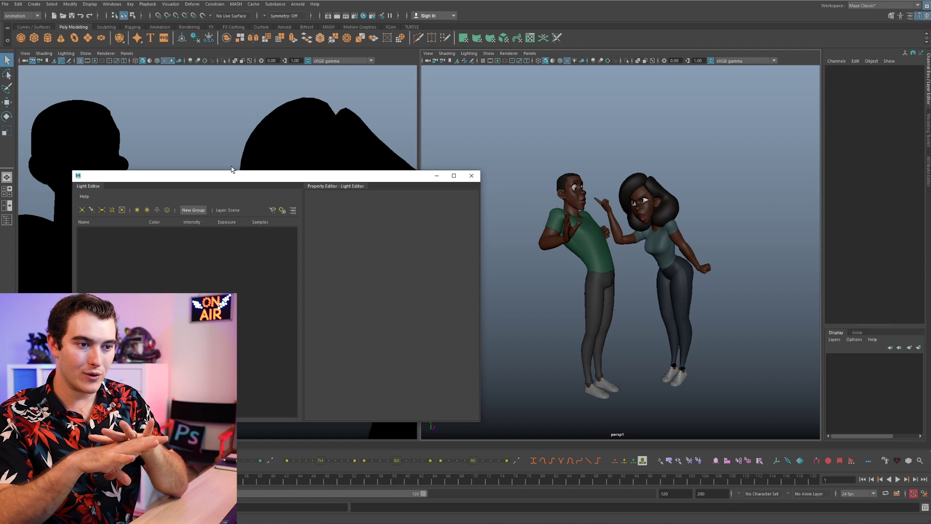
{"action": "left_click_drag", "start_coordinate": [359, 178], "coordinate": [930, 150]}
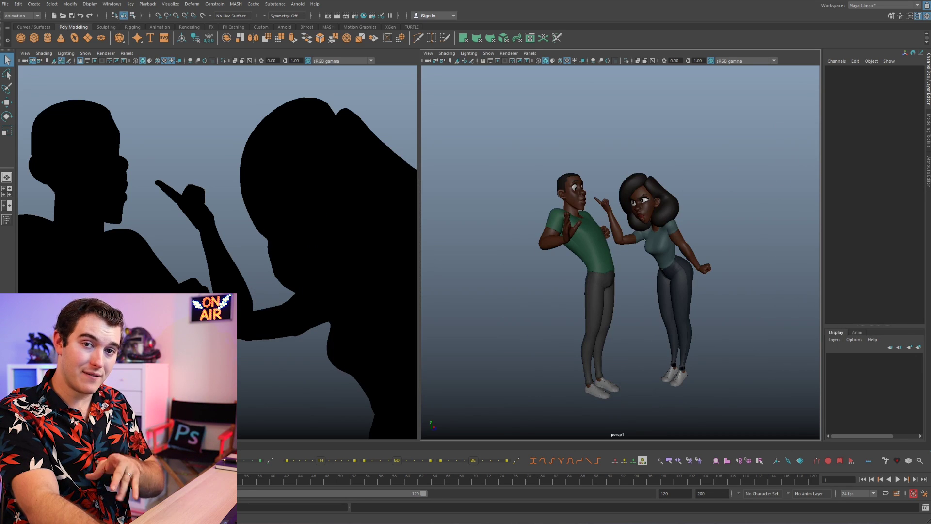
Create an ambient light, show its attributes, and raise its intensity to about 4.277.
{"action": "left_click", "coordinate": [33, 5]}
{"action": "mouse_move", "coordinate": [63, 40]}
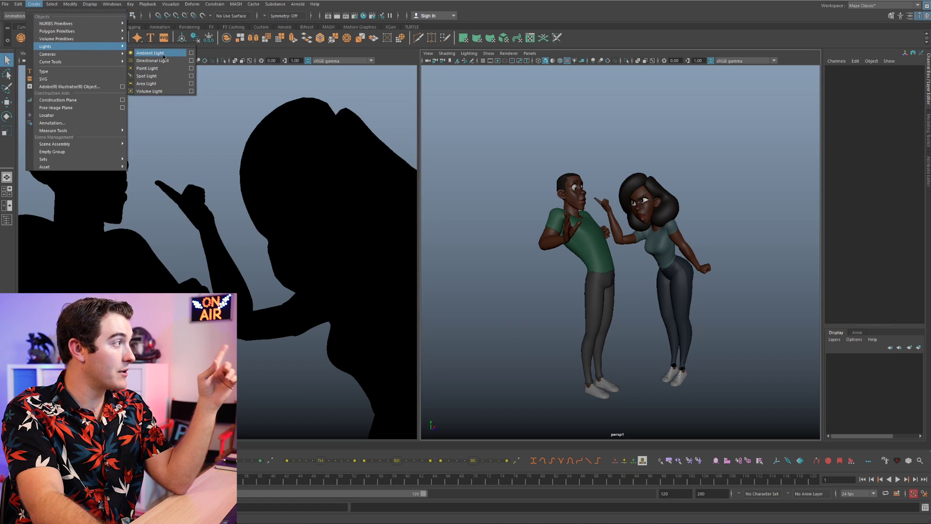
{"action": "left_click", "coordinate": [164, 54]}
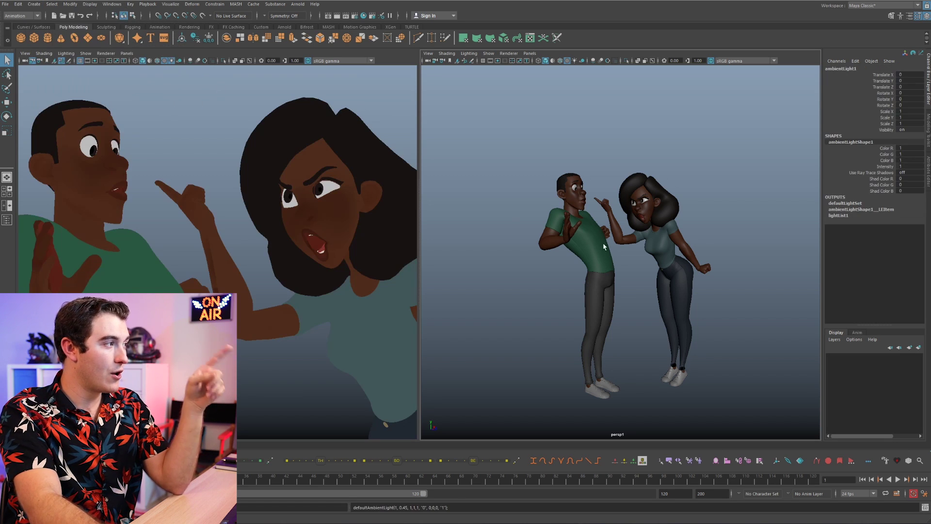
{"action": "key", "text": "ctrl+a"}
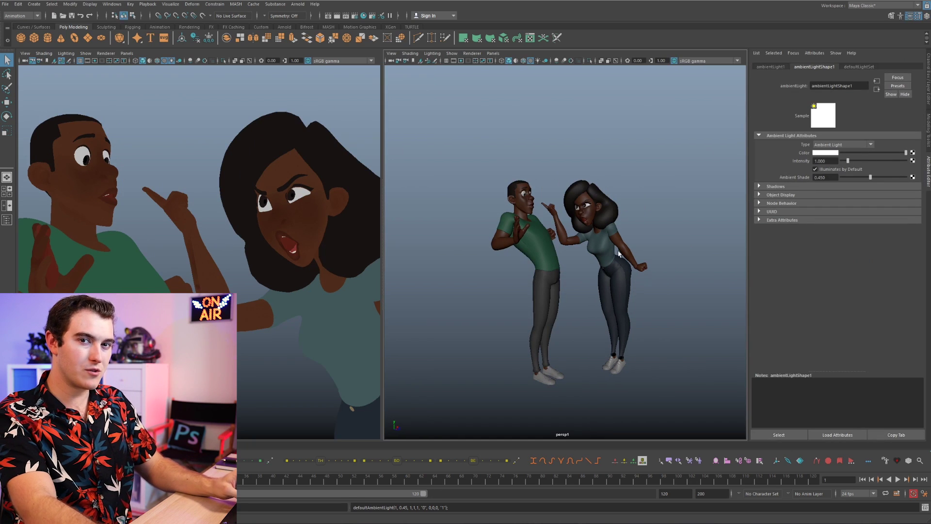
{"action": "left_click_drag", "start_coordinate": [849, 166], "coordinate": [869, 163]}
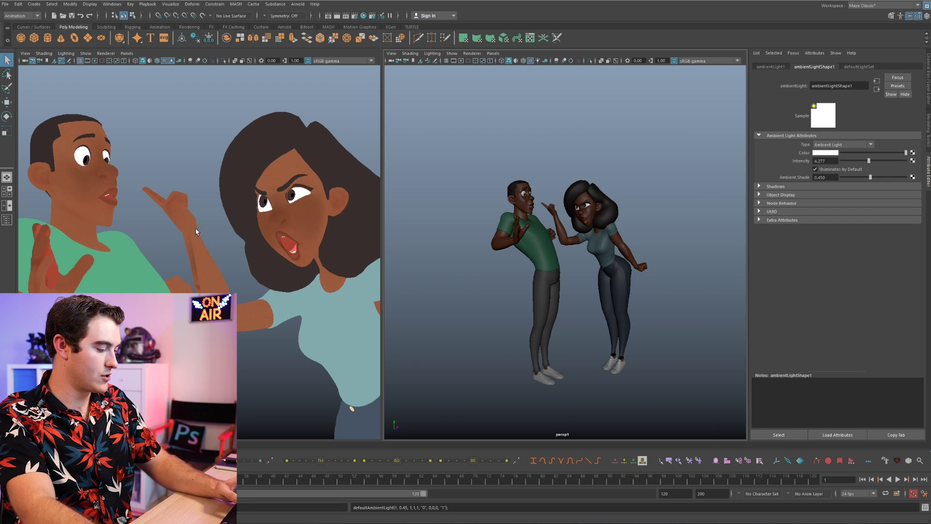
Compare scene lighting with default textured shading on the two characters in the persp1 view.
{"action": "key", "text": "6"}
{"action": "scroll", "coordinate": [604, 210], "scroll_direction": "up", "scroll_amount": 5}
{"action": "key", "text": "6"}
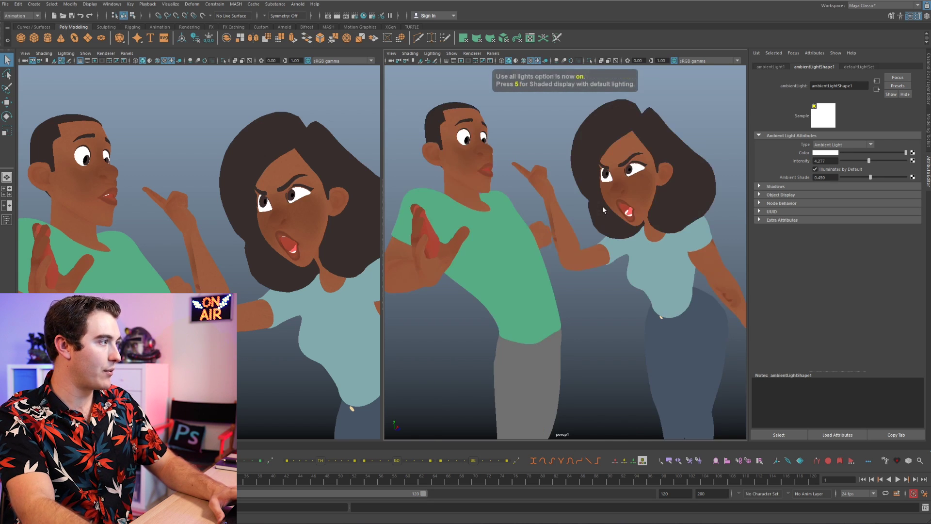
{"action": "key", "text": "6"}
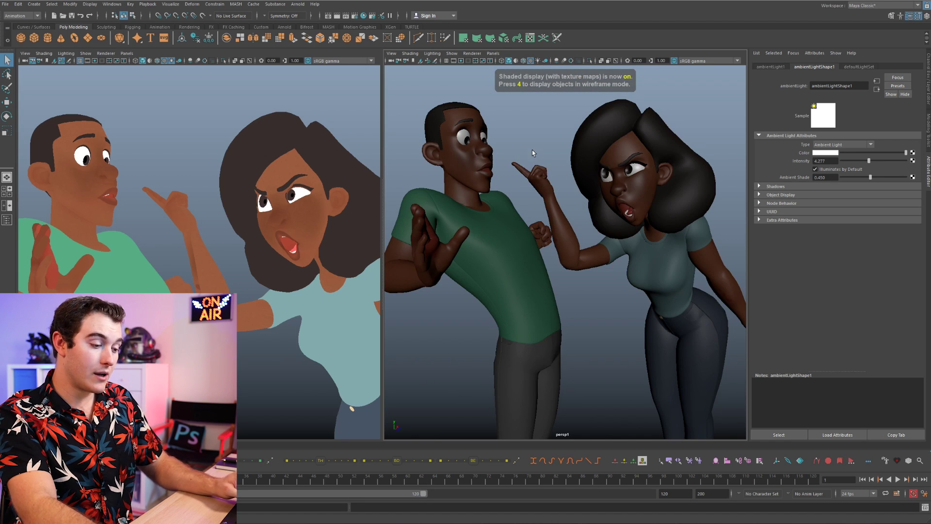
Show the rig control curves in the persp1 view, try rotating the male character's head control, and undo the rotation.
{"action": "key", "text": "ctrl+shift+c"}
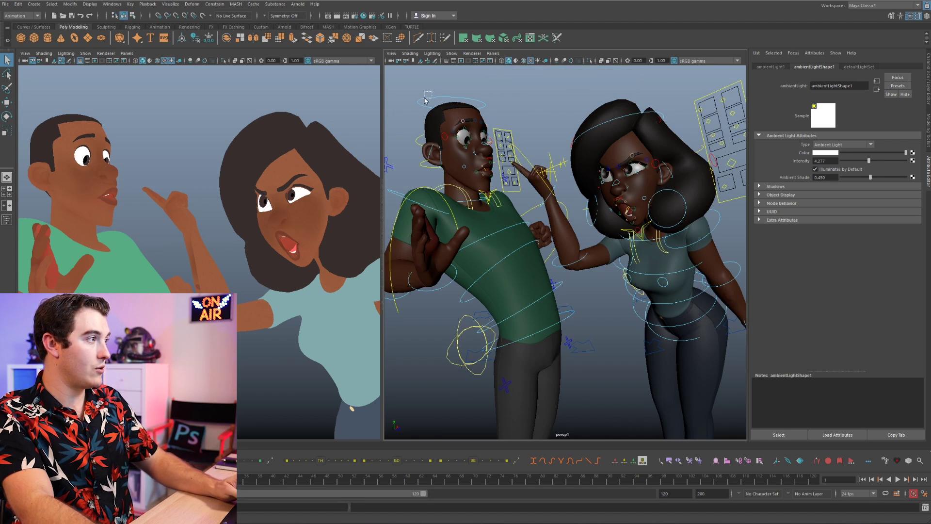
{"action": "left_click_drag", "start_coordinate": [425, 101], "coordinate": [424, 101]}
{"action": "key", "text": "e"}
{"action": "left_click_drag", "start_coordinate": [464, 137], "coordinate": [557, 171]}
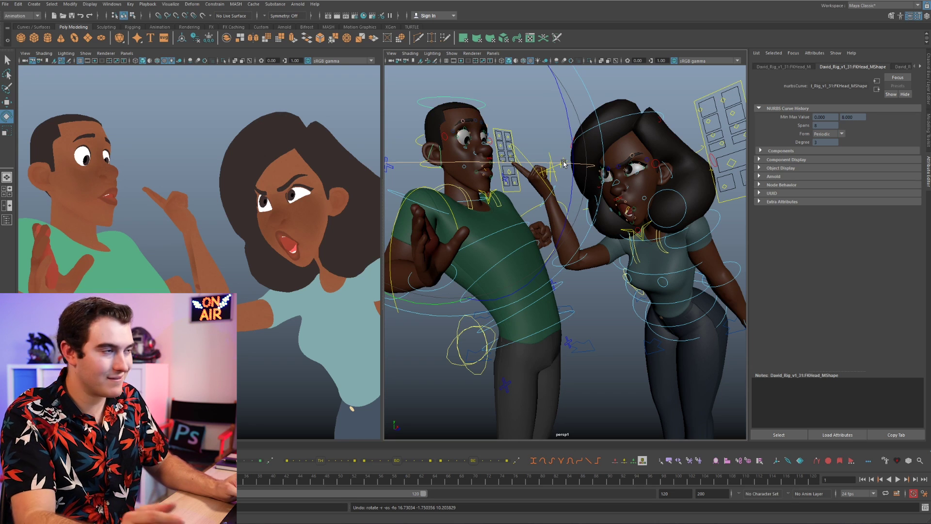
{"action": "key", "text": "q"}
{"action": "left_click", "coordinate": [576, 143]}
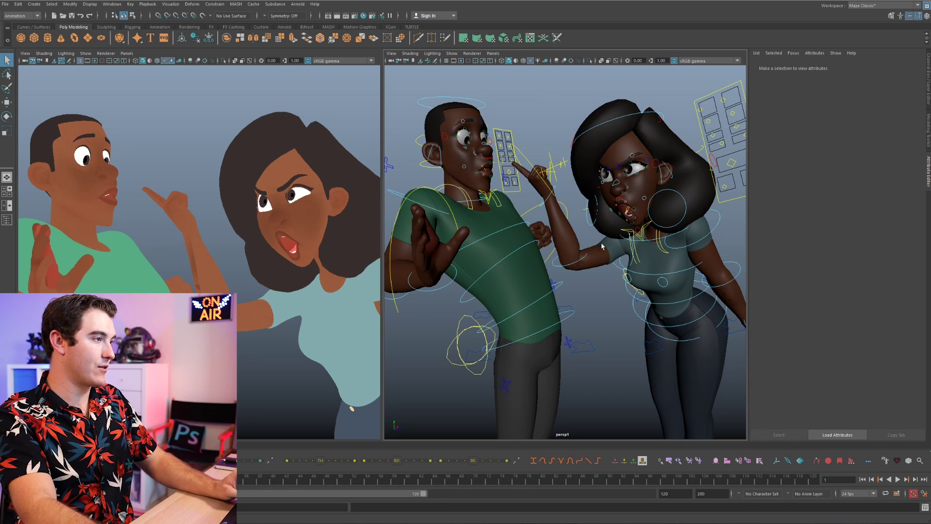
Reselect the ambient light through the Outliner and set its intensity to 1.
{"action": "key", "text": "a"}
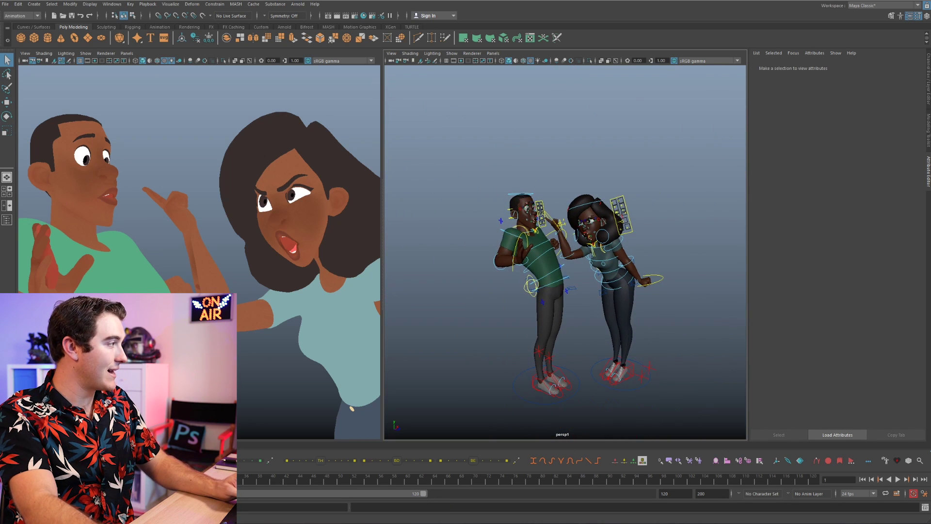
{"action": "left_click", "coordinate": [7, 220]}
{"action": "left_click", "coordinate": [55, 131]}
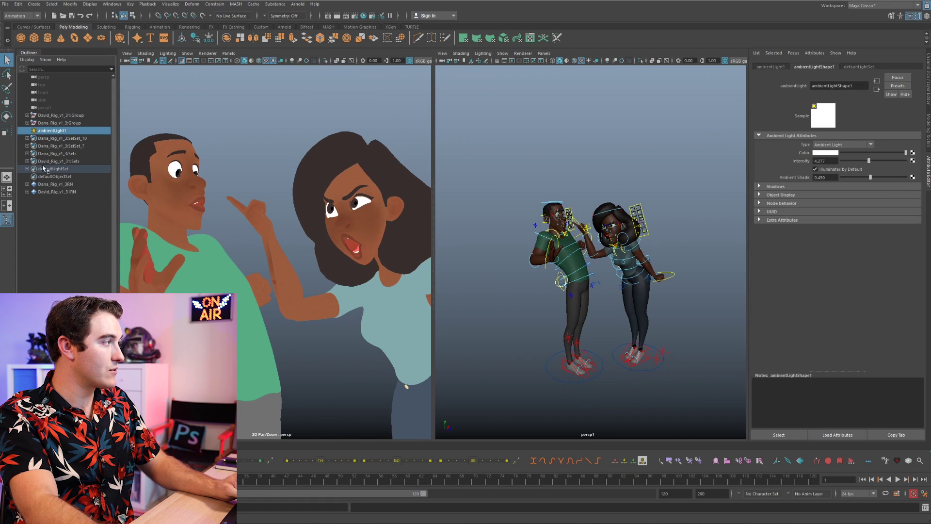
{"action": "left_click", "coordinate": [11, 221]}
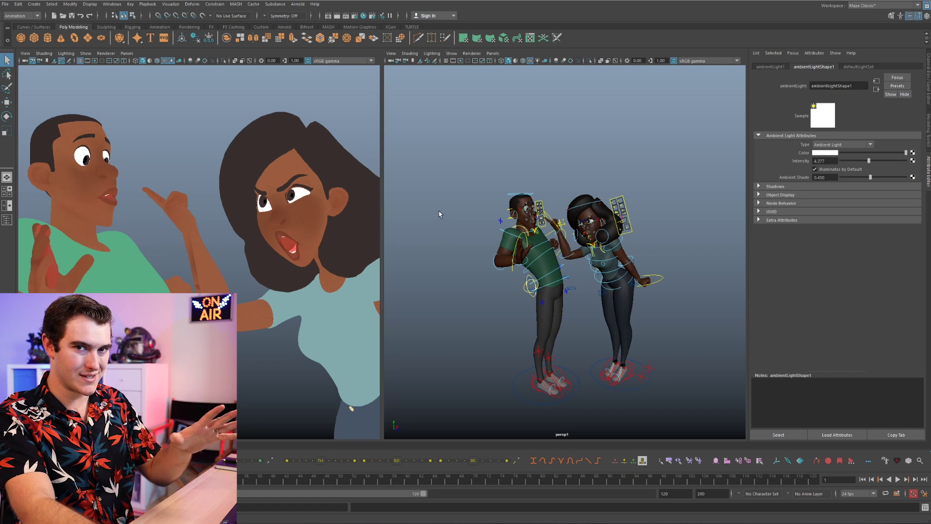
{"action": "mouse_move", "coordinate": [868, 160]}
{"action": "left_mouse_down"}
{"action": "mouse_move", "coordinate": [842, 161]}
{"action": "mouse_move", "coordinate": [851, 161]}
{"action": "left_mouse_up"}
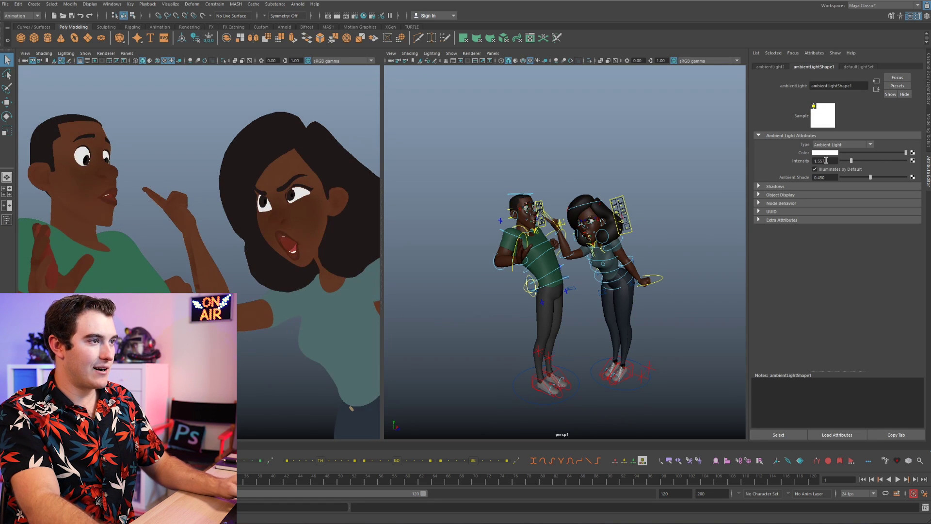
{"action": "type", "text": "1"}
{"action": "key", "text": "Tab"}
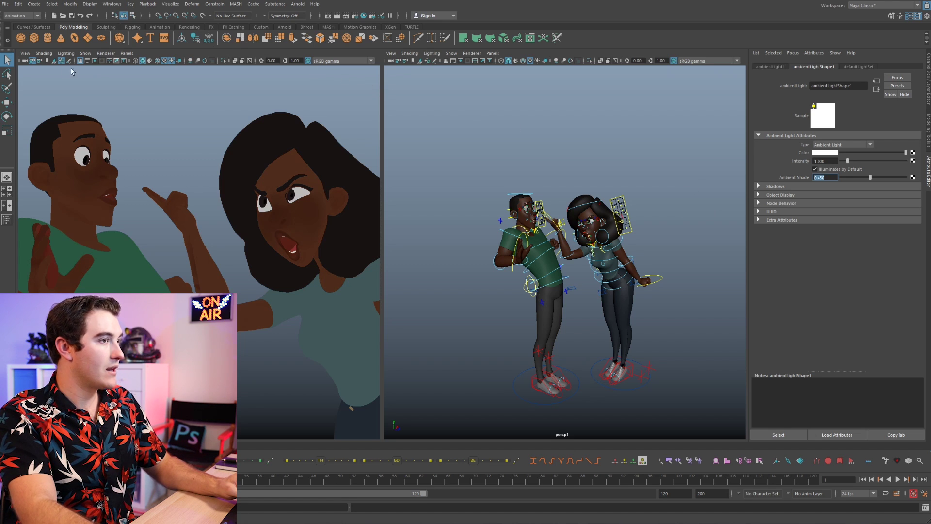
Bring the Light Editor back over the viewports and adjust the ambient light's intensity there to about 1.124.
{"action": "left_click_drag", "start_coordinate": [920, 135], "coordinate": [545, 141]}
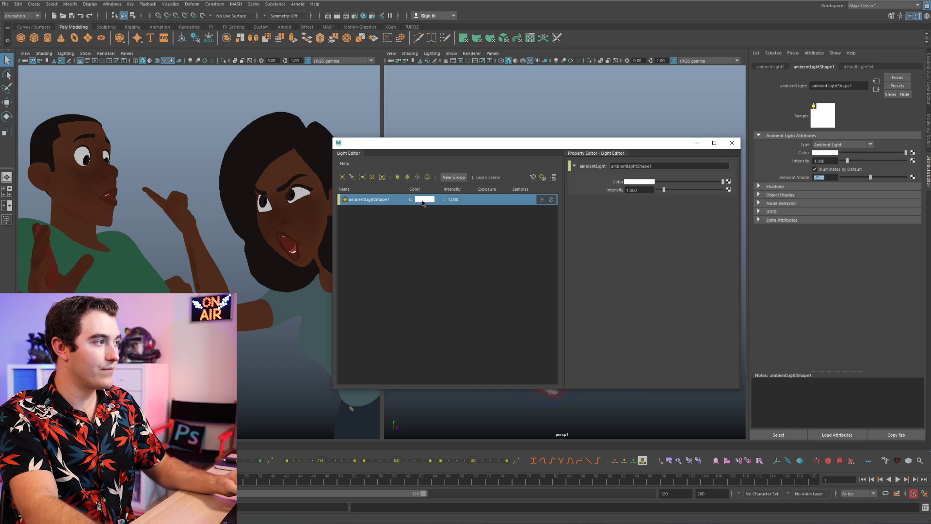
{"action": "double_click", "coordinate": [370, 200]}
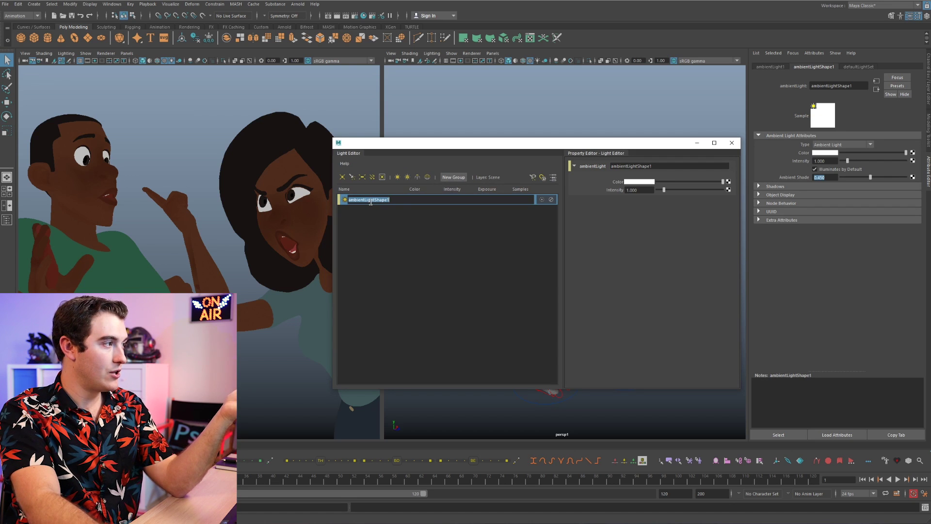
{"action": "left_click", "coordinate": [568, 180]}
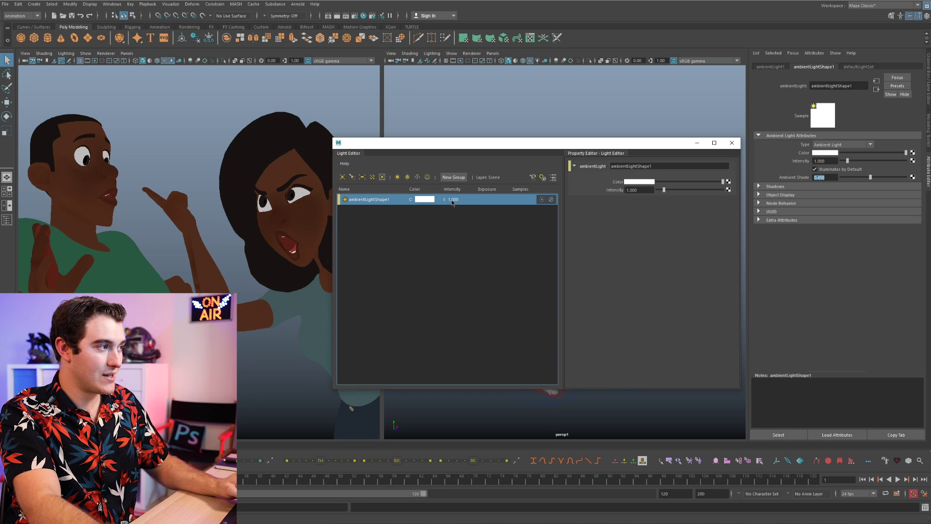
{"action": "left_click_drag", "start_coordinate": [670, 191], "coordinate": [686, 188]}
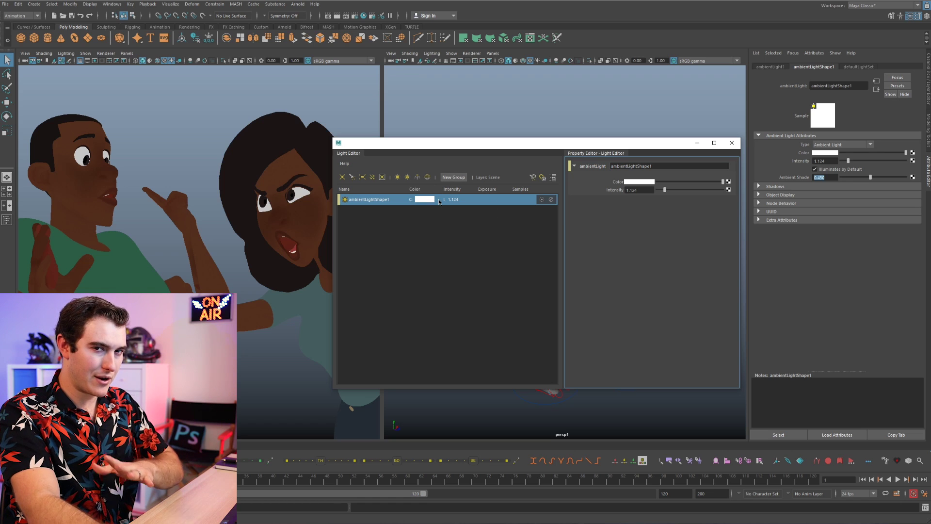
Add a directional light from the Light Editor and clear the editor window off the viewports.
{"action": "left_click", "coordinate": [373, 179]}
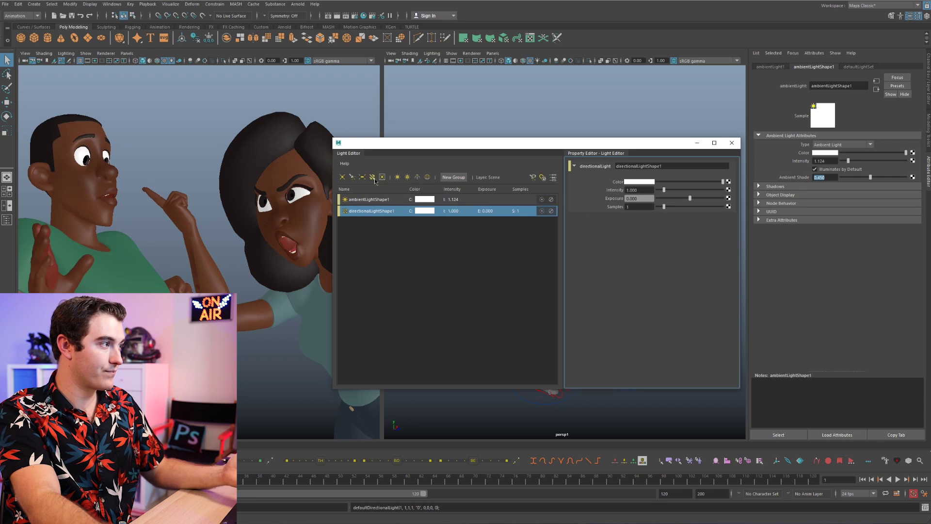
{"action": "left_click_drag", "start_coordinate": [471, 149], "coordinate": [453, 158]}
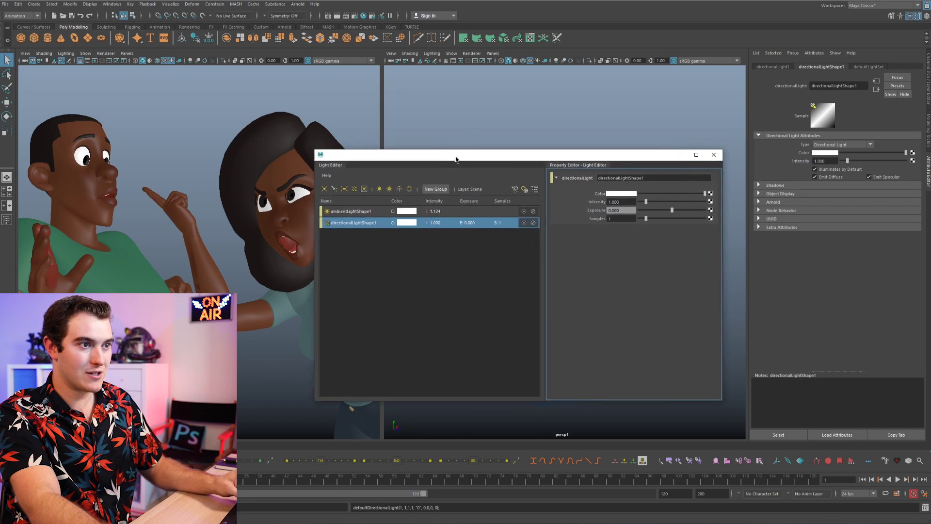
{"action": "left_click", "coordinate": [711, 147]}
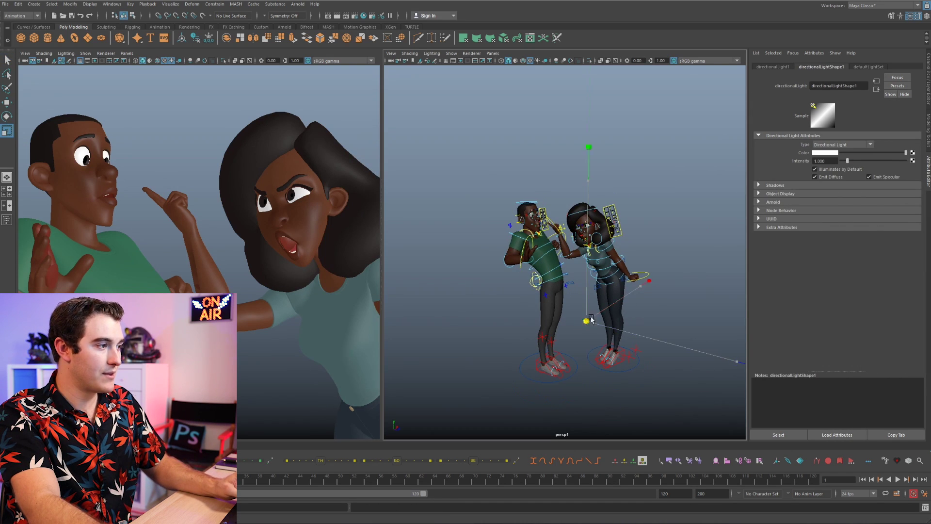
Enlarge the directional light's icon and rotate it so the light shines diagonally down across both characters.
{"action": "key", "text": "e"}
{"action": "left_click_drag", "start_coordinate": [629, 318], "coordinate": [611, 290]}
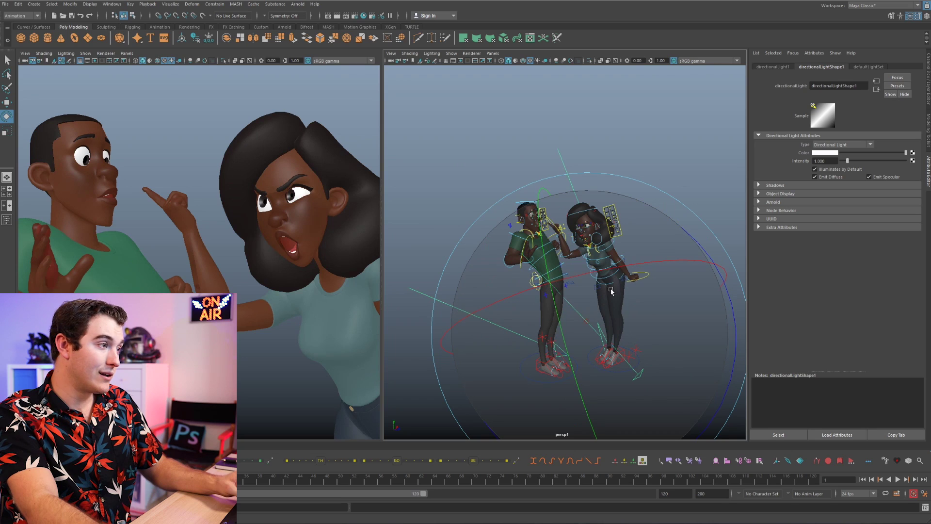
{"action": "left_click_drag", "start_coordinate": [672, 287], "coordinate": [517, 257]}
{"action": "right_click_drag", "start_coordinate": [194, 206], "coordinate": [426, 260], "text": "alt"}
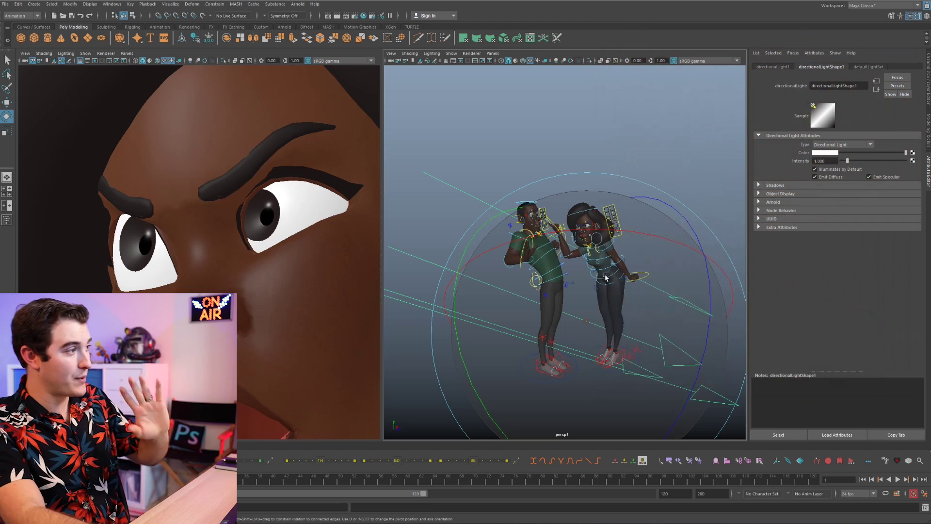
{"action": "left_click_drag", "start_coordinate": [574, 275], "coordinate": [553, 238]}
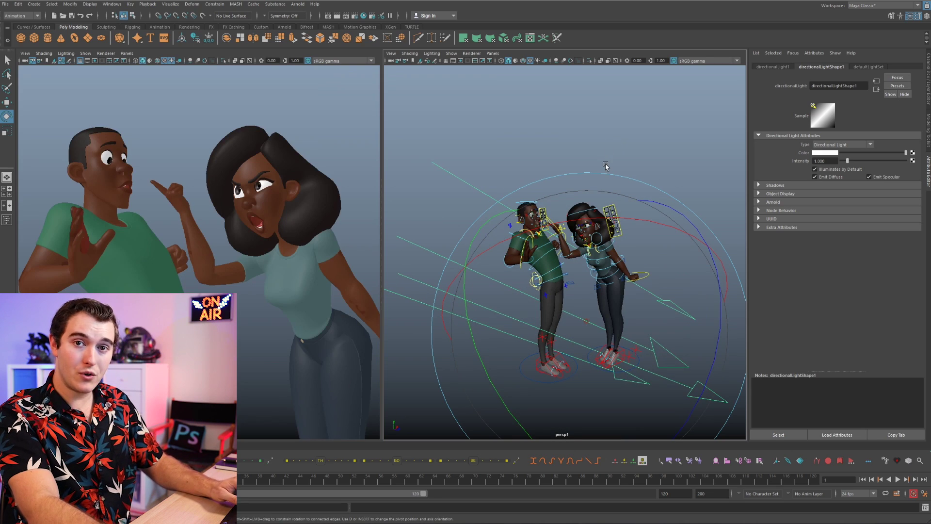
Duplicate the directional light, rotate the copy to shine steeply downward from a different angle, and offset its icon from the original.
{"action": "key", "text": "ctrl+d"}
{"action": "left_click_drag", "start_coordinate": [606, 166], "coordinate": [626, 385]}
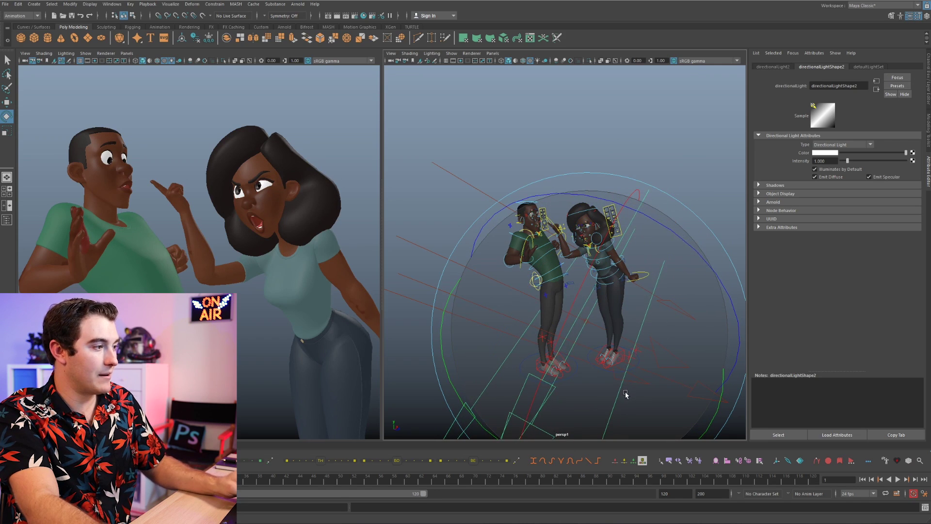
{"action": "key", "text": "w"}
{"action": "left_click_drag", "start_coordinate": [585, 322], "coordinate": [669, 267]}
{"action": "key", "text": "e"}
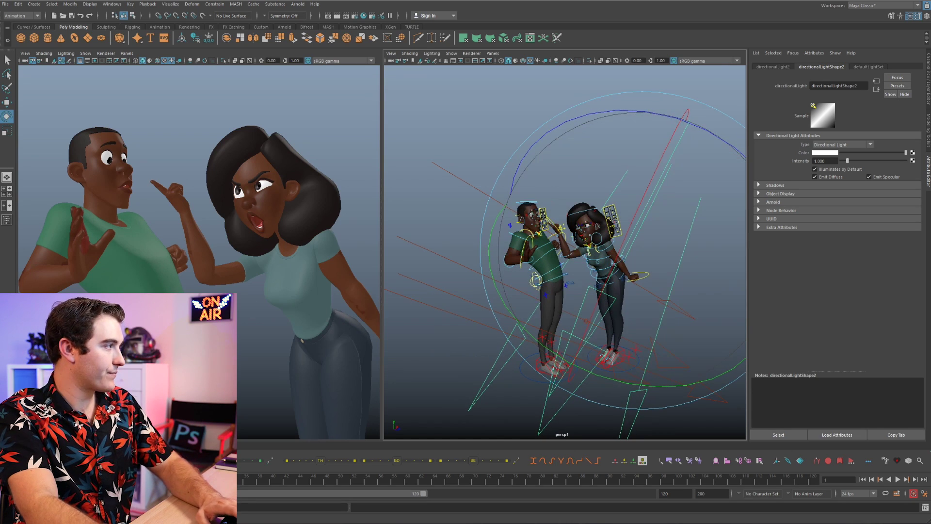
Inspect the lighting on both characters up close and slightly adjust the second directional light's rotation.
{"action": "right_click_drag", "start_coordinate": [151, 230], "coordinate": [214, 290], "text": "alt"}
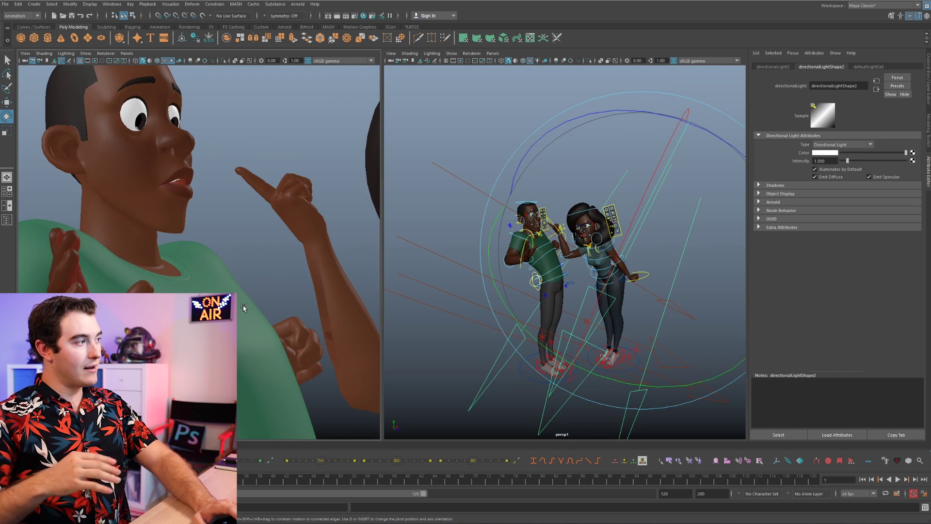
{"action": "left_click_drag", "start_coordinate": [239, 202], "coordinate": [268, 141], "text": "alt"}
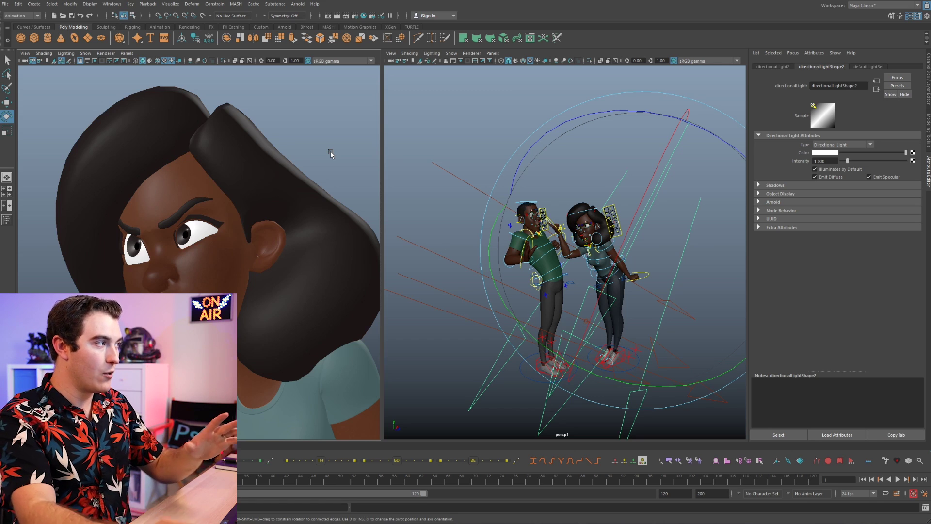
{"action": "left_click_drag", "start_coordinate": [670, 235], "coordinate": [637, 262]}
{"action": "scroll", "coordinate": [191, 255], "scroll_direction": "down", "scroll_amount": 8}
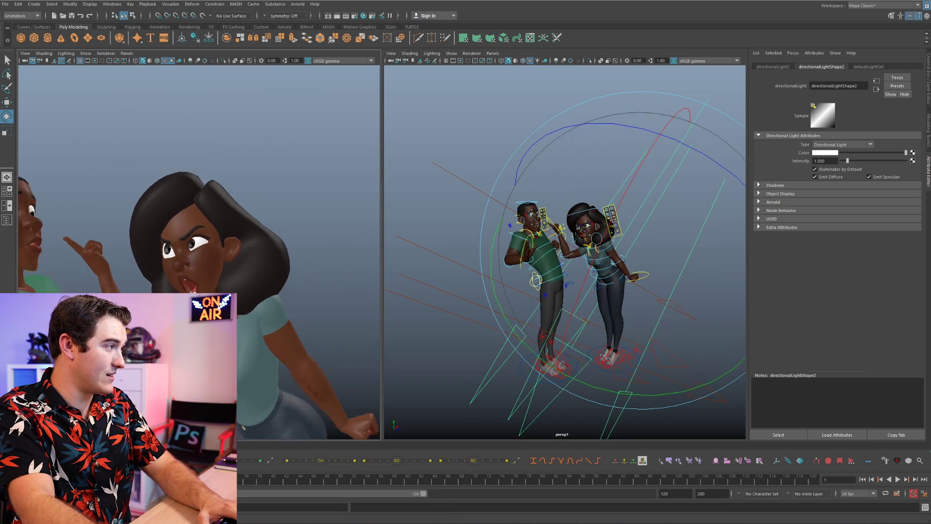
Duplicate the second directional light and rotate the copy so it shines on the characters from the woman's back side.
{"action": "key", "text": "ctrl+d"}
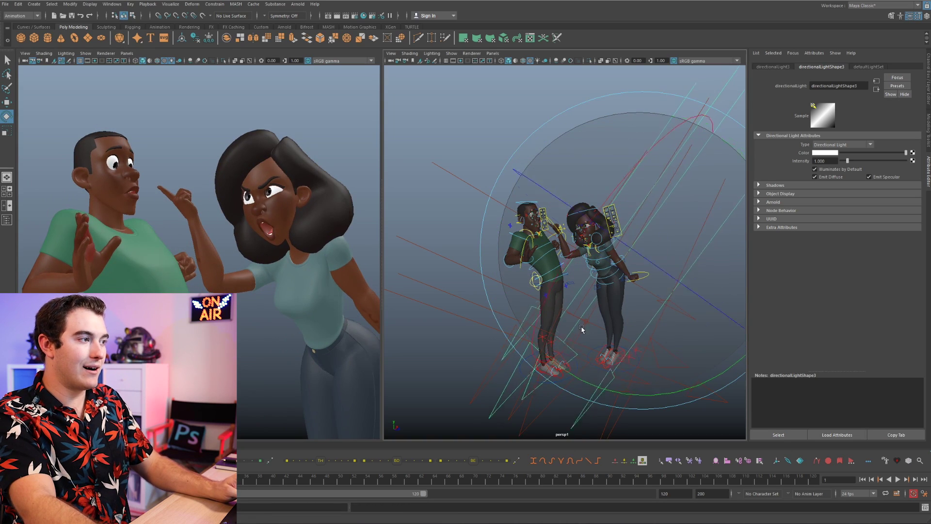
{"action": "left_click_drag", "start_coordinate": [664, 196], "coordinate": [610, 327]}
Set the third directional light's intensity to about 2.892 and turn off its Emit Specular option.
{"action": "left_click_drag", "start_coordinate": [847, 162], "coordinate": [860, 159]}
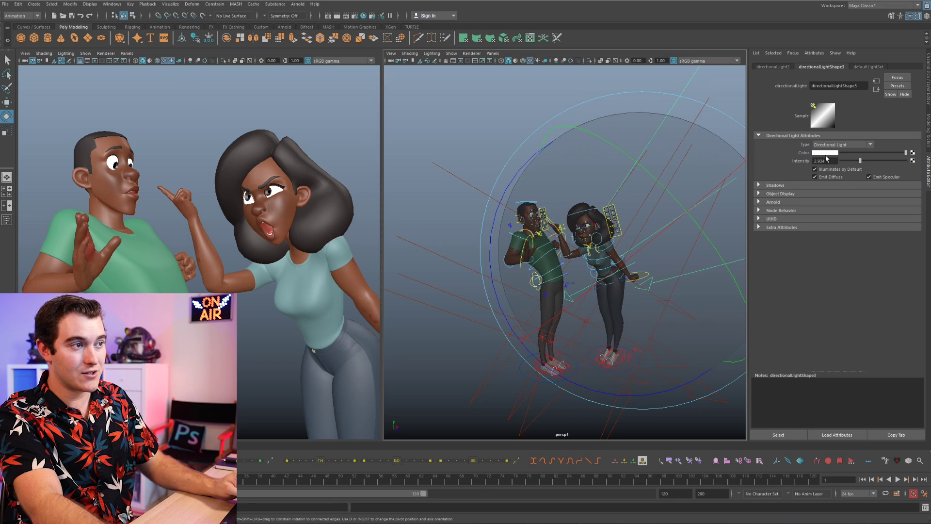
{"action": "key", "text": "ctrl+a"}
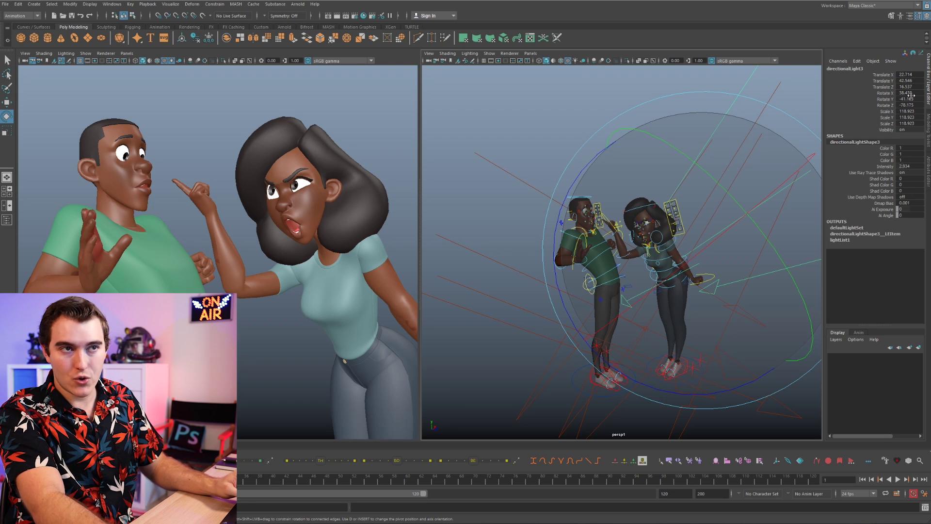
{"action": "left_click", "coordinate": [909, 15]}
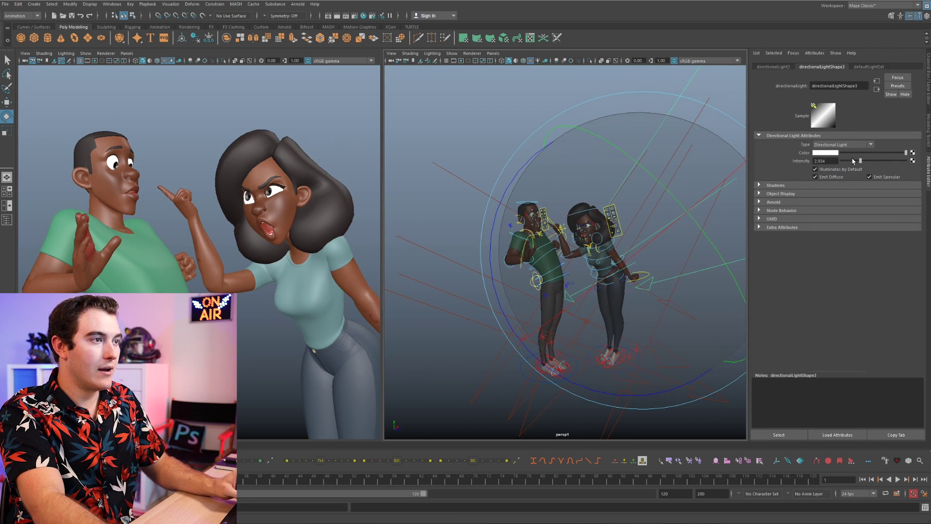
{"action": "left_click_drag", "start_coordinate": [859, 161], "coordinate": [861, 162]}
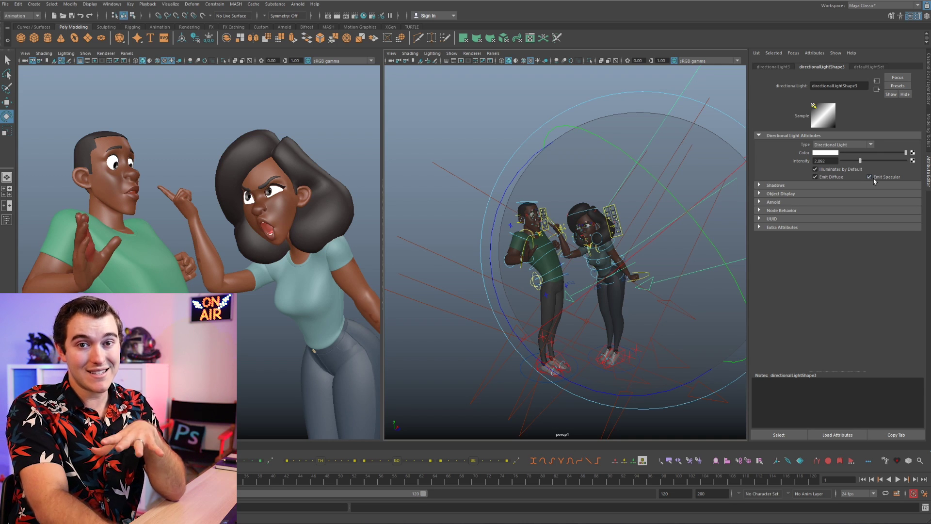
{"action": "left_click", "coordinate": [869, 177]}
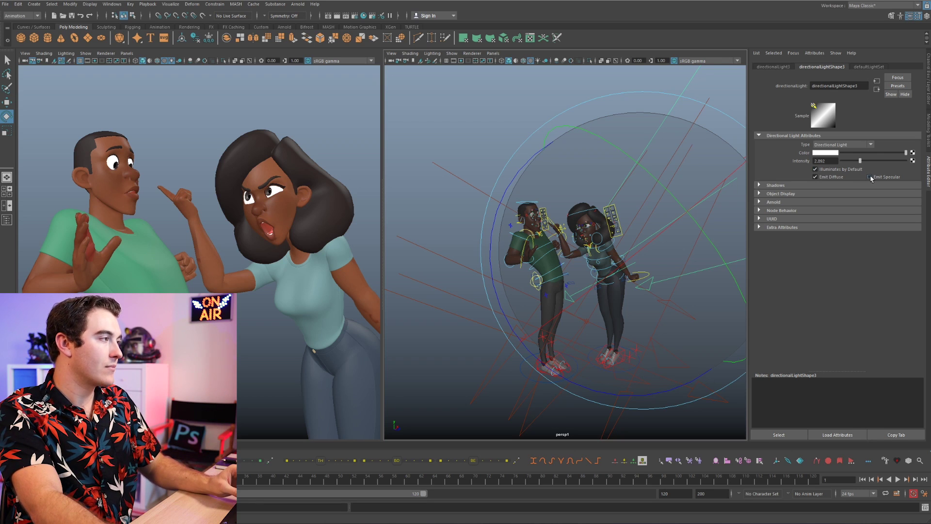
Switch the third directional light's Illuminates by Default and Emit Diffuse options off and back on to compare their effect.
{"action": "left_click", "coordinate": [829, 169]}
{"action": "left_click", "coordinate": [829, 169]}
{"action": "left_click", "coordinate": [829, 169]}
{"action": "left_click", "coordinate": [829, 170]}
{"action": "left_click", "coordinate": [833, 176]}
{"action": "left_click", "coordinate": [833, 176]}
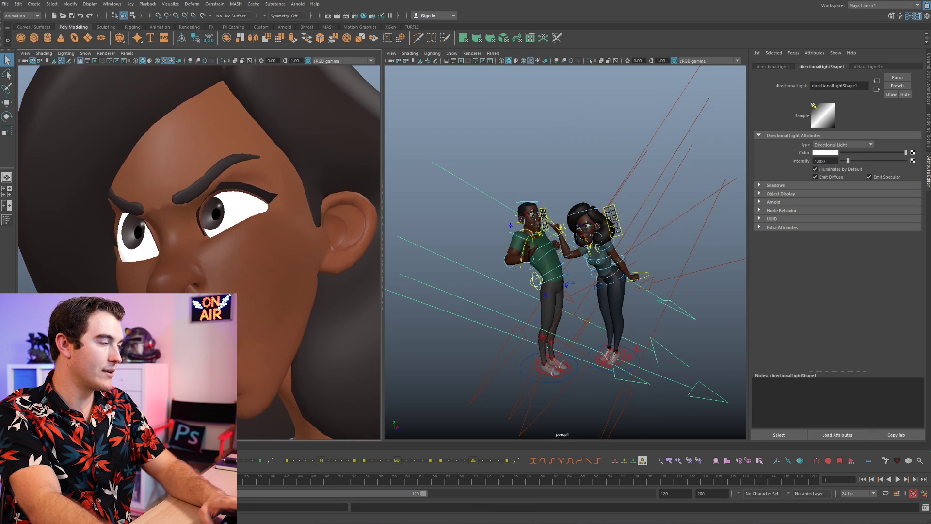
Switch the first directional light's Illuminates by Default and Emit Specular off and back on, comparing the shading on the woman's face.
{"action": "left_click", "coordinate": [823, 170]}
{"action": "left_click", "coordinate": [822, 169]}
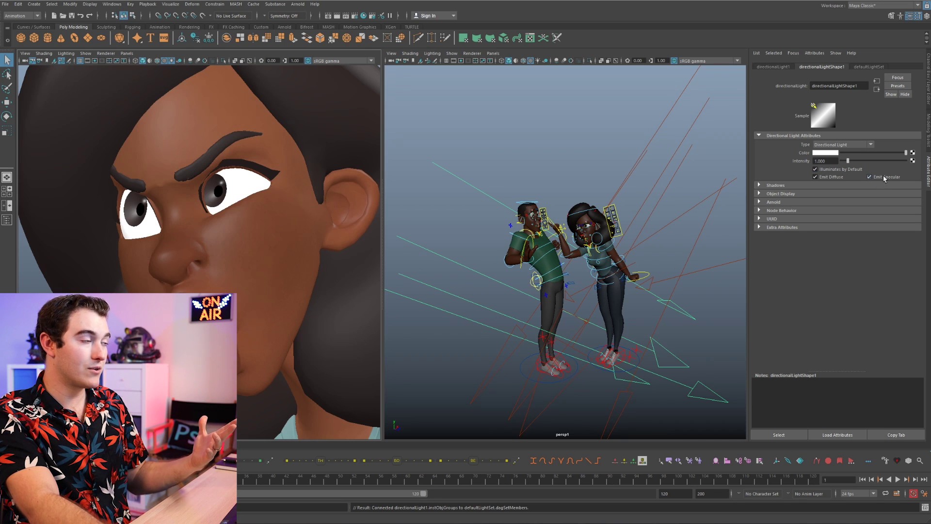
{"action": "left_click", "coordinate": [869, 177]}
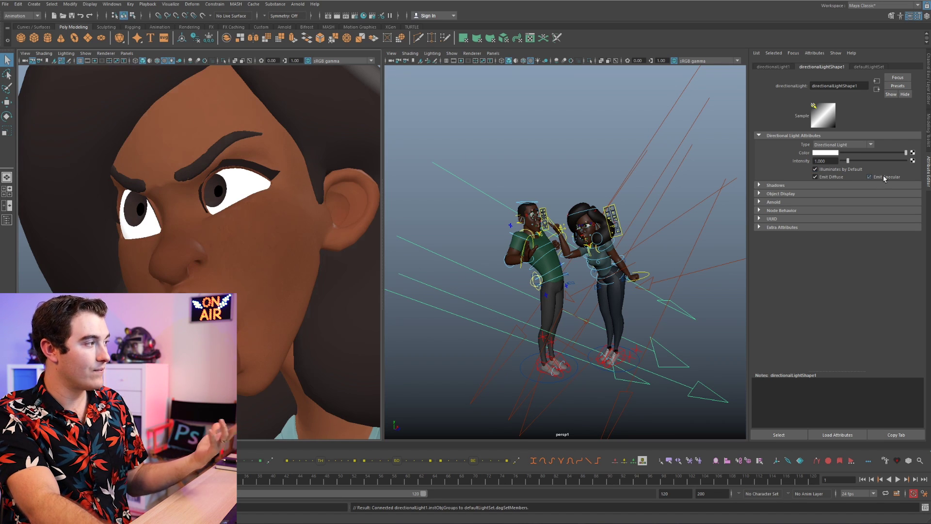
{"action": "left_click", "coordinate": [884, 177]}
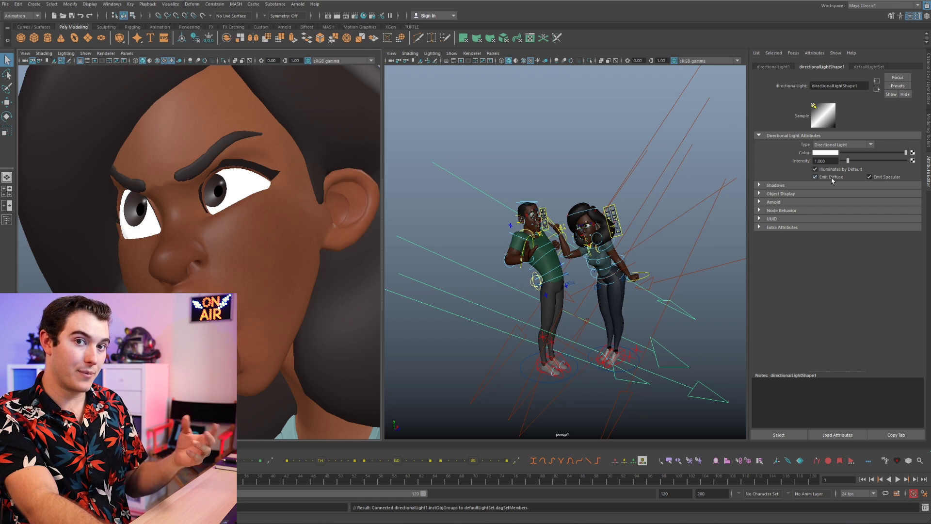
Toggle Emit Diffuse repeatedly on the first directional light to compare the shading, leaving it on.
{"action": "left_click", "coordinate": [832, 178]}
{"action": "left_click", "coordinate": [832, 178]}
{"action": "left_click", "coordinate": [831, 178]}
{"action": "left_click", "coordinate": [831, 178]}
{"action": "left_click", "coordinate": [831, 178]}
{"action": "left_click", "coordinate": [832, 180]}
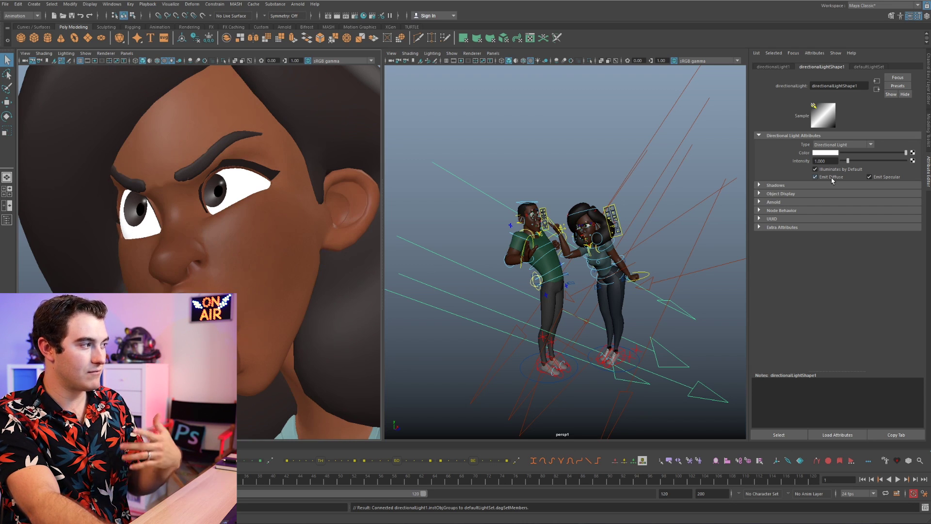
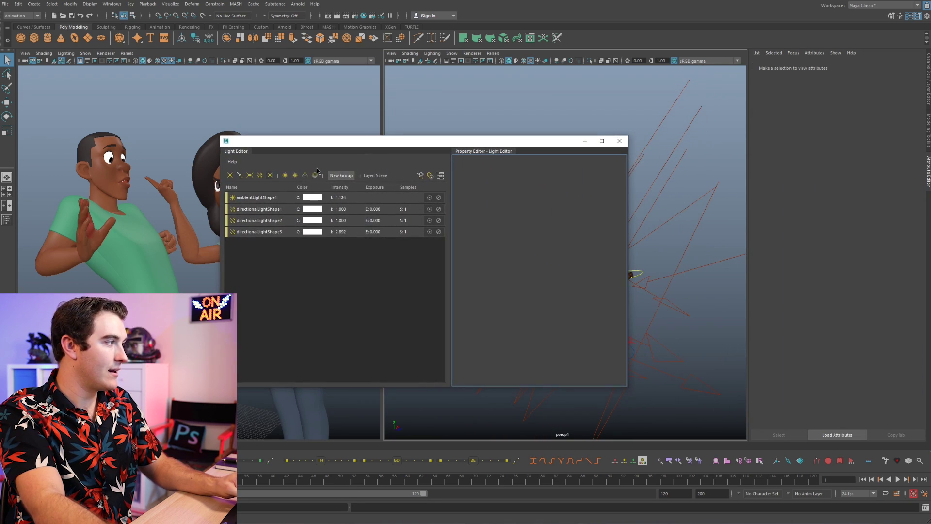
Clear the Light Editor off the viewports and show the Outliner, selecting individual lights from it and from the viewport.
{"action": "left_click_drag", "start_coordinate": [366, 147], "coordinate": [930, 160]}
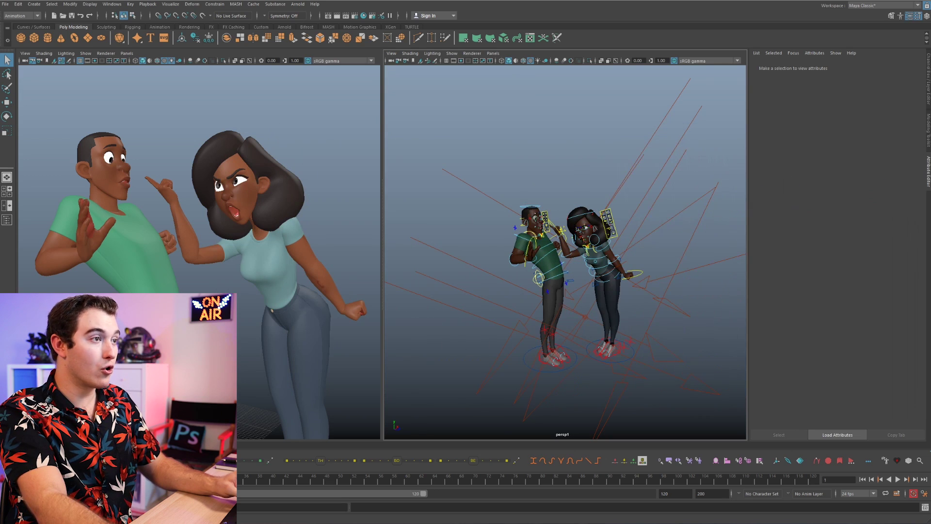
{"action": "left_click", "coordinate": [7, 220]}
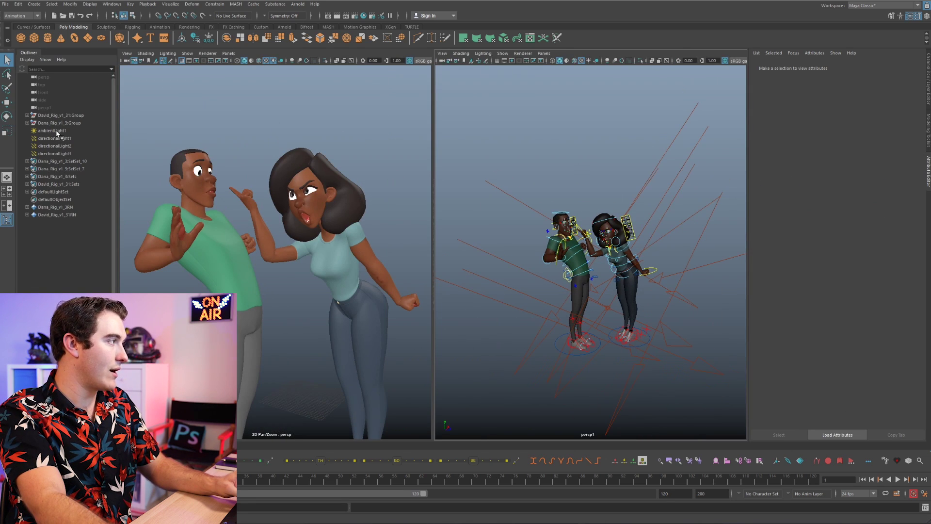
{"action": "left_click", "coordinate": [56, 132]}
{"action": "left_click", "coordinate": [58, 146]}
{"action": "left_click", "coordinate": [464, 178]}
{"action": "left_click", "coordinate": [533, 285]}
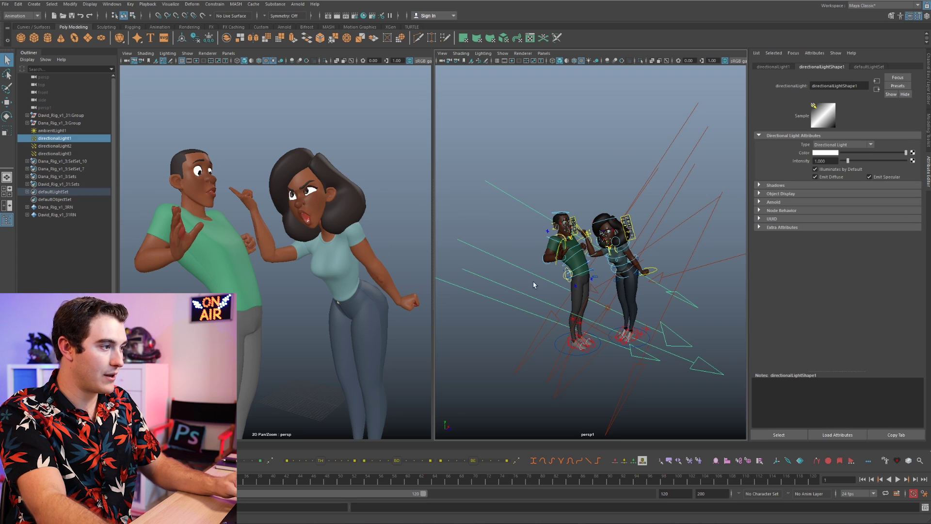
{"action": "left_click", "coordinate": [666, 430]}
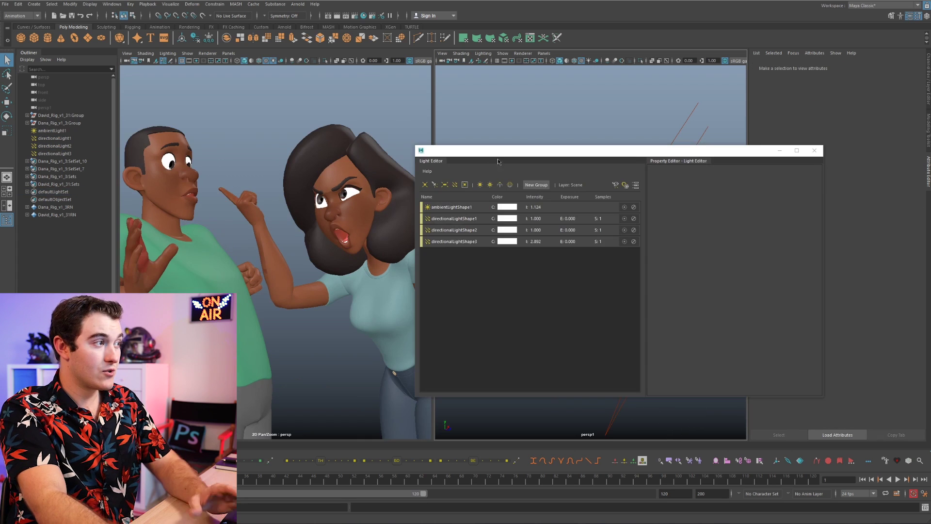
Place the Light Editor over the persp1 viewport and isolate directionalLightShape2 temporarily to see its contribution alone.
{"action": "left_click_drag", "start_coordinate": [510, 154], "coordinate": [554, 118]}
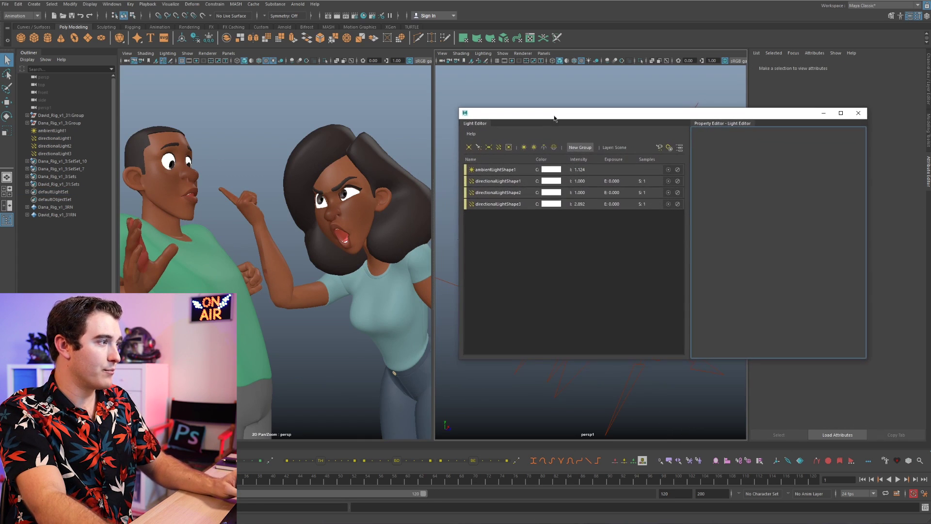
{"action": "left_click", "coordinate": [499, 181]}
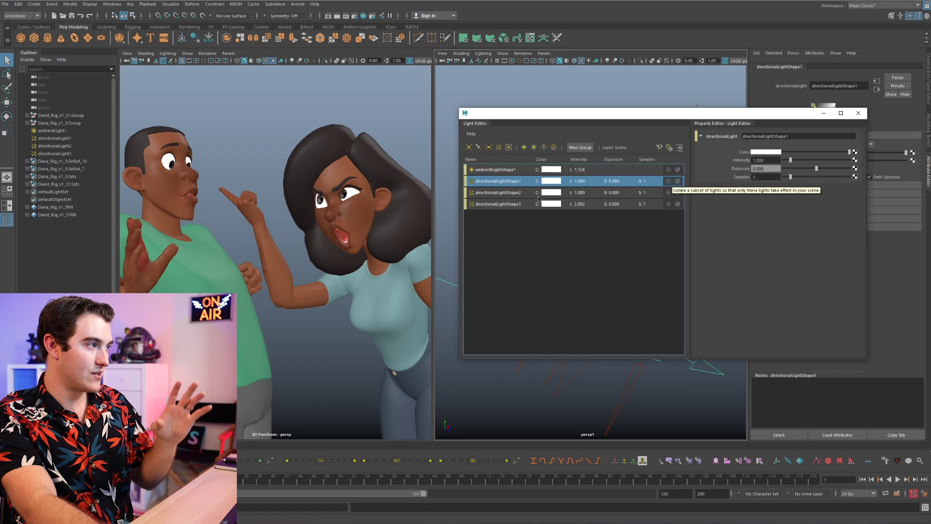
{"action": "left_click", "coordinate": [505, 193]}
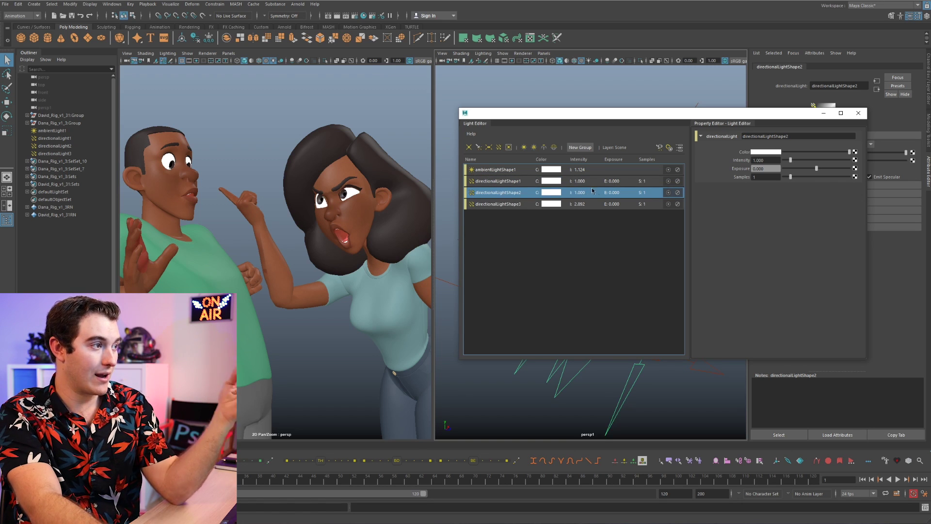
{"action": "left_click", "coordinate": [669, 193]}
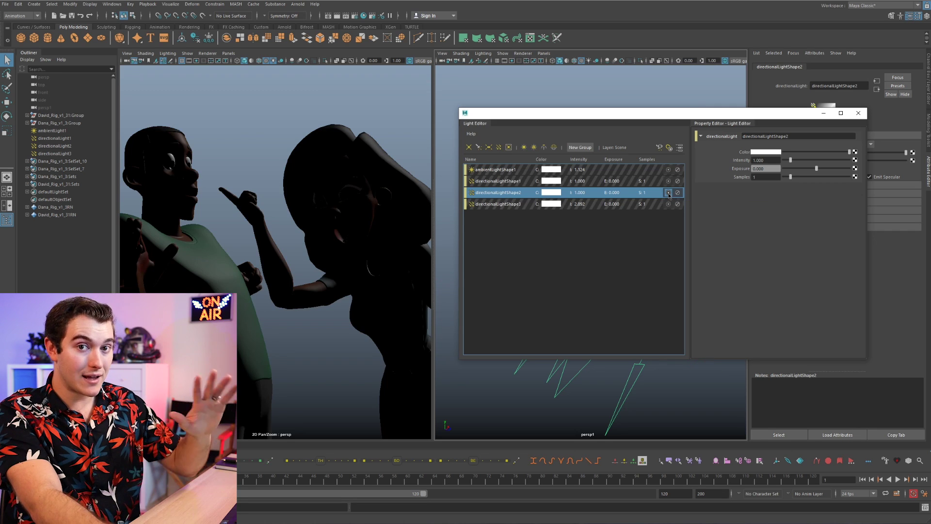
{"action": "left_click", "coordinate": [668, 193]}
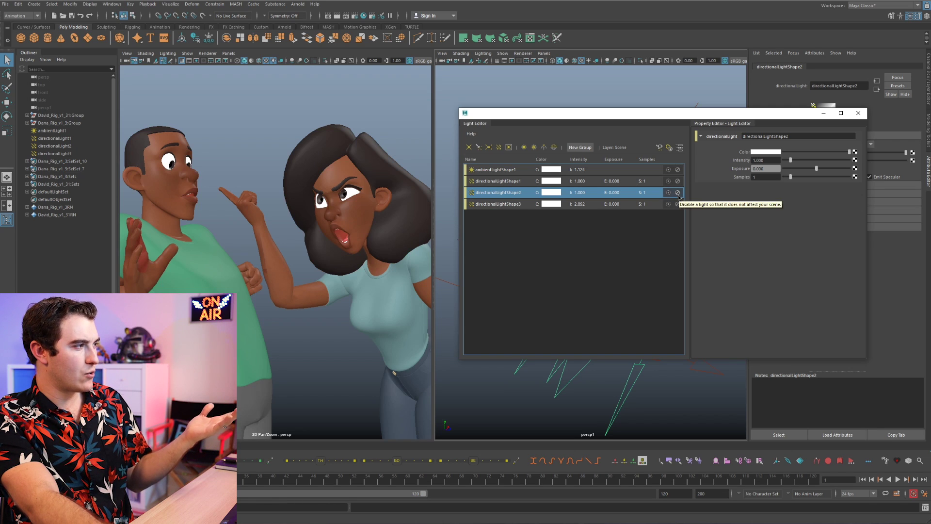
Disable and re-enable directionalLightShape2 repeatedly in the Light Editor to compare the scene with and without it.
{"action": "left_click", "coordinate": [678, 192]}
{"action": "left_click", "coordinate": [678, 193]}
{"action": "left_click", "coordinate": [677, 192]}
{"action": "left_click", "coordinate": [678, 193]}
{"action": "left_click", "coordinate": [677, 194]}
{"action": "left_click", "coordinate": [678, 194]}
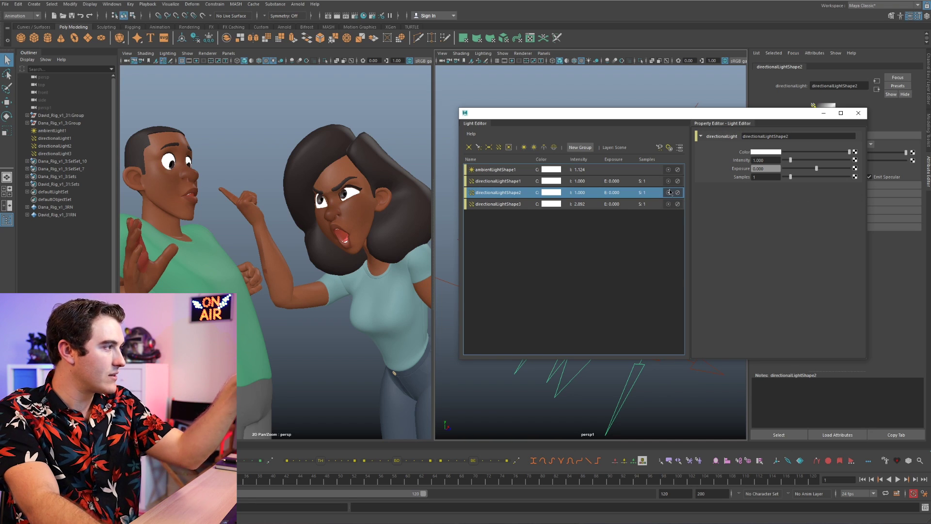
Preview directionalLightShape1's contribution by isolating it temporarily and toggling it disabled and enabled in the Light Editor.
{"action": "left_click", "coordinate": [658, 181]}
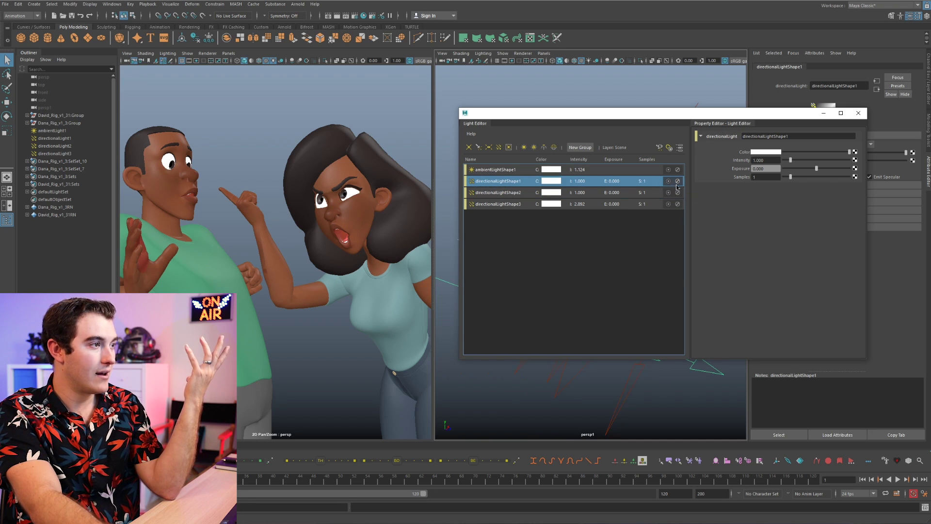
{"action": "left_click", "coordinate": [668, 180]}
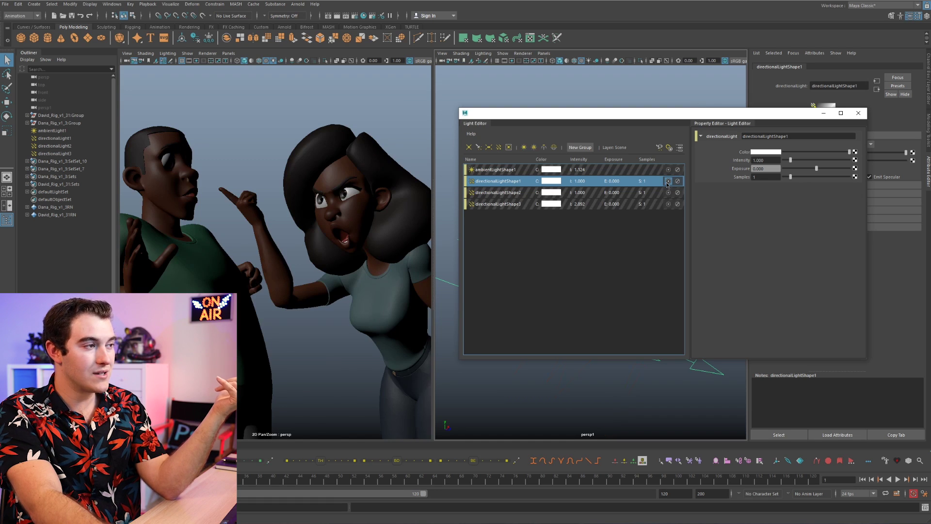
{"action": "left_click", "coordinate": [668, 181]}
{"action": "left_click", "coordinate": [678, 181]}
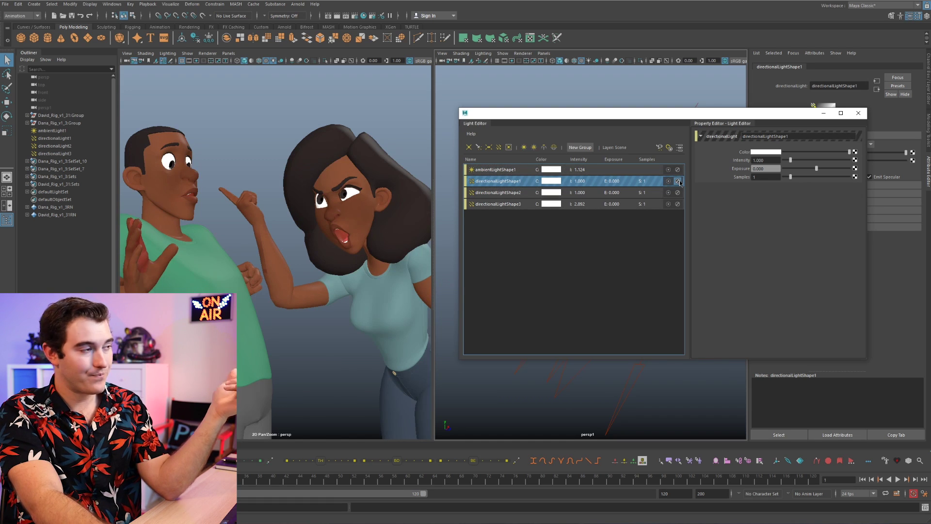
{"action": "left_click", "coordinate": [678, 181]}
{"action": "left_click", "coordinate": [678, 180]}
{"action": "left_click", "coordinate": [678, 181]}
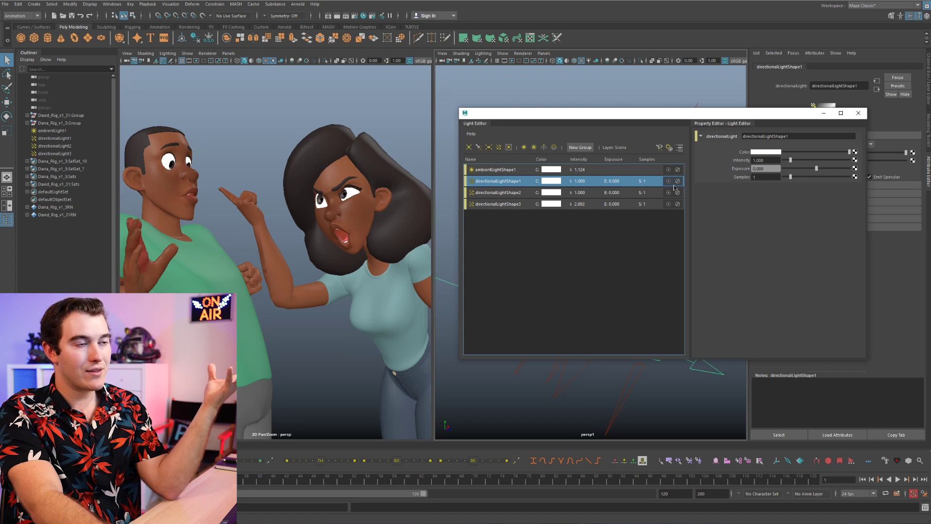
Select directionalLightShape3 in the Light Editor and isolate it temporarily to check its contribution.
{"action": "left_click", "coordinate": [524, 207]}
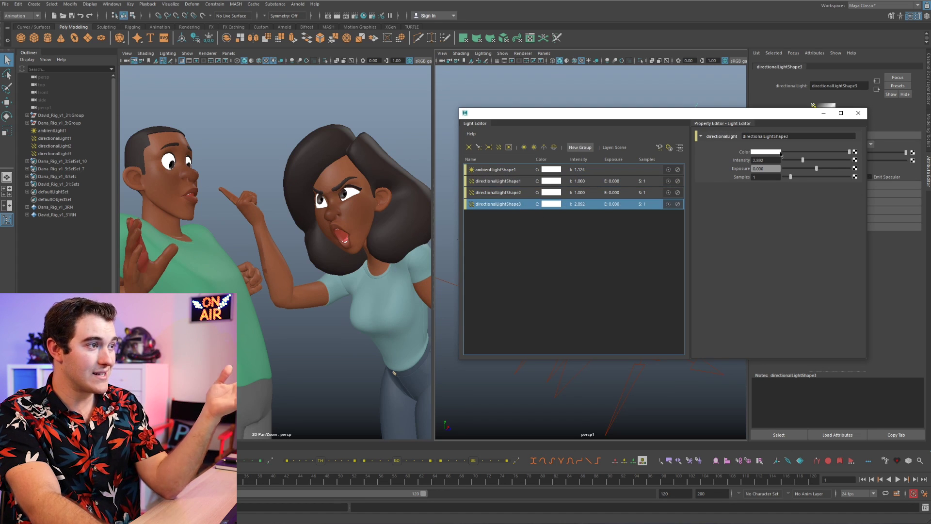
{"action": "left_click", "coordinate": [669, 204]}
{"action": "left_click", "coordinate": [668, 204]}
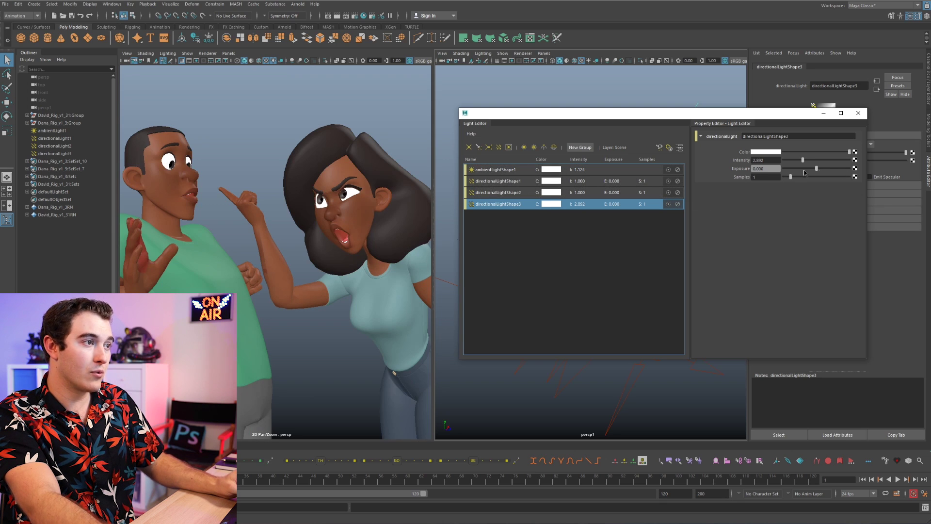
Raise directionalLightShape3's intensity to about 3.669 and change its color to light green.
{"action": "left_click_drag", "start_coordinate": [802, 160], "coordinate": [807, 159]}
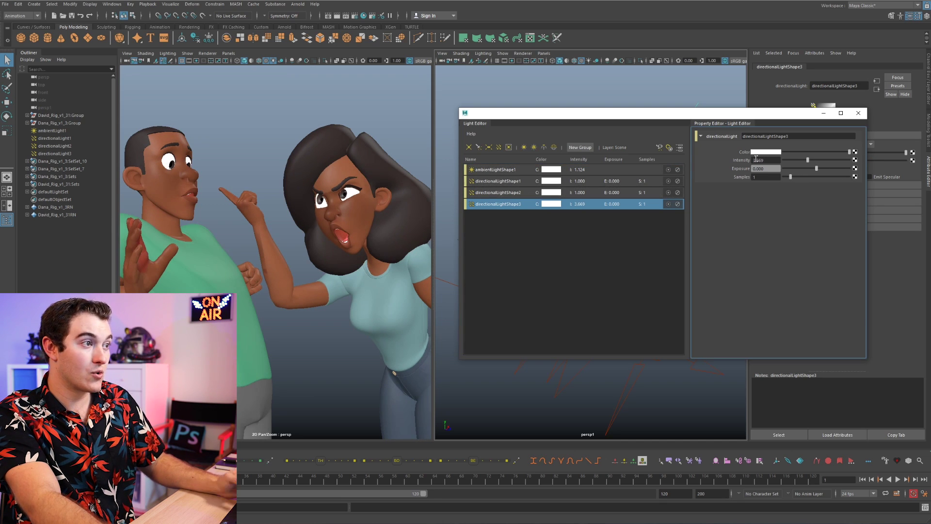
{"action": "left_click", "coordinate": [769, 153]}
{"action": "mouse_move", "coordinate": [759, 182]}
{"action": "left_mouse_down"}
{"action": "mouse_move", "coordinate": [779, 180]}
{"action": "mouse_move", "coordinate": [758, 181]}
{"action": "left_mouse_up"}
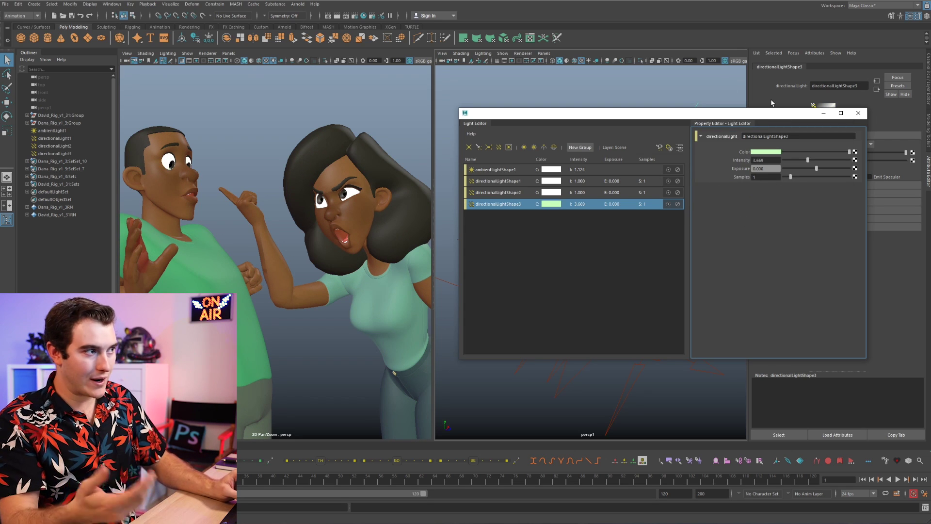
Undo directionalLightShape3's green color change and lower ambientLightShape1's intensity to about 0.828.
{"action": "key", "text": "ctrl+z"}
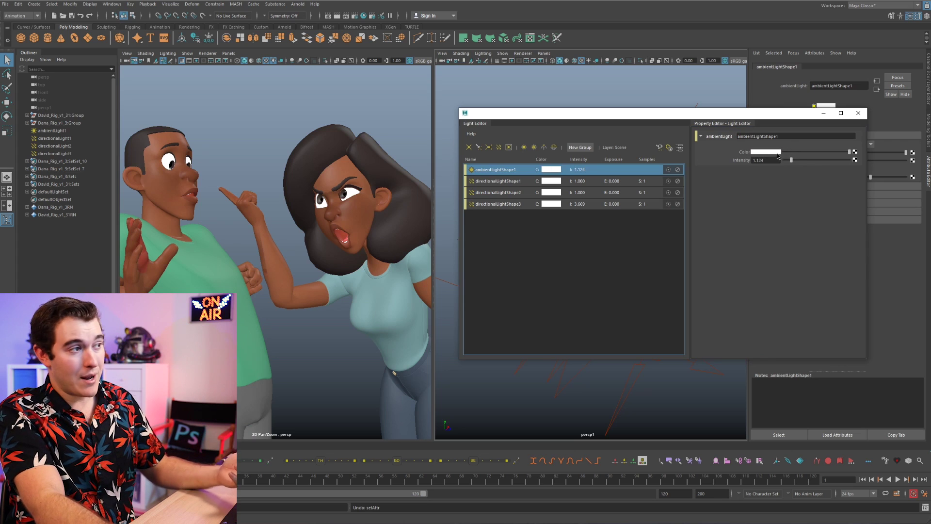
{"action": "left_click", "coordinate": [677, 169]}
{"action": "left_click", "coordinate": [678, 169]}
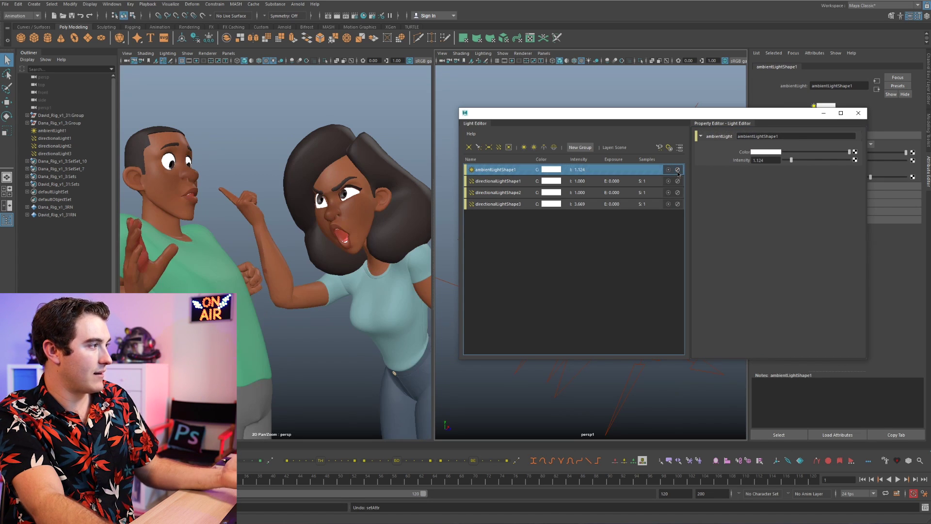
{"action": "mouse_move", "coordinate": [792, 161]}
{"action": "left_mouse_down"}
{"action": "mouse_move", "coordinate": [819, 160]}
{"action": "mouse_move", "coordinate": [789, 160]}
{"action": "left_mouse_up"}
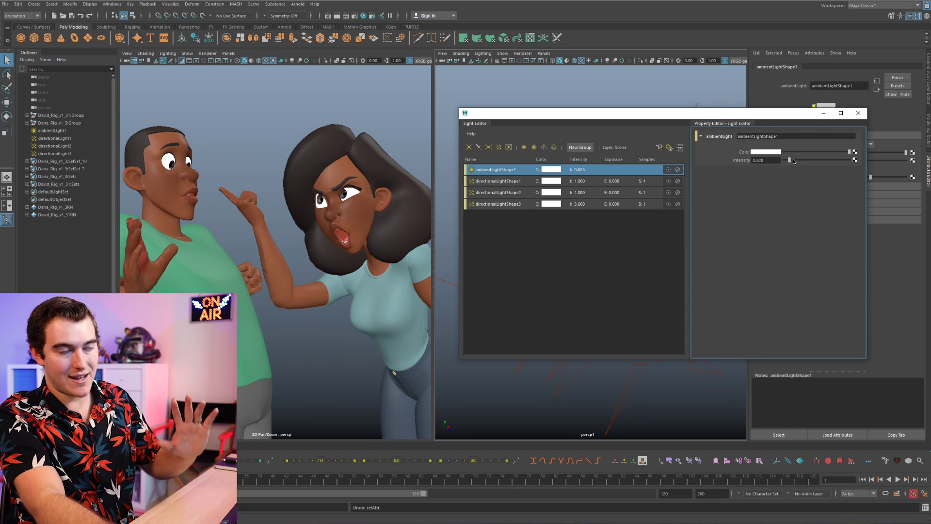
Create a new light group in the Light Editor containing the ambient light and all three directional lights, and collapse it.
{"action": "left_click_drag", "start_coordinate": [575, 121], "coordinate": [558, 154]}
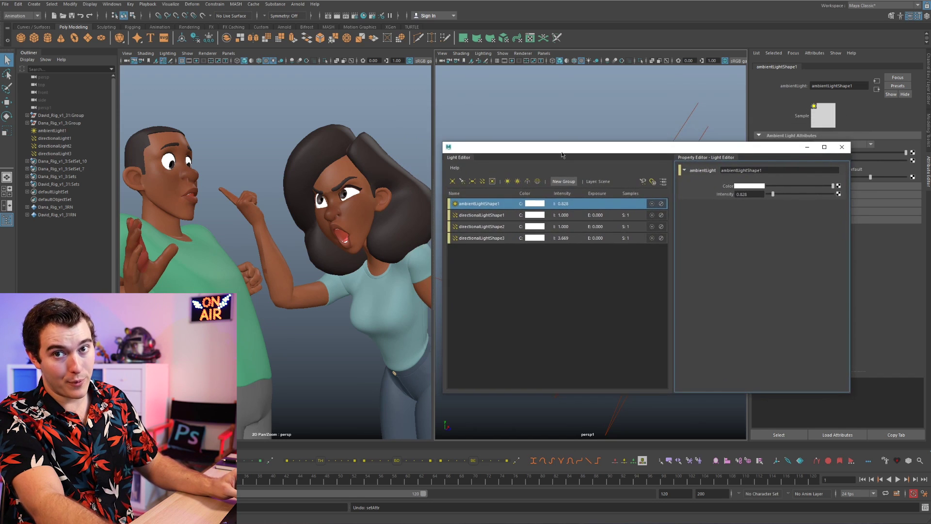
{"action": "left_click", "coordinate": [563, 181]}
{"action": "left_click_drag", "start_coordinate": [543, 239], "coordinate": [474, 249]}
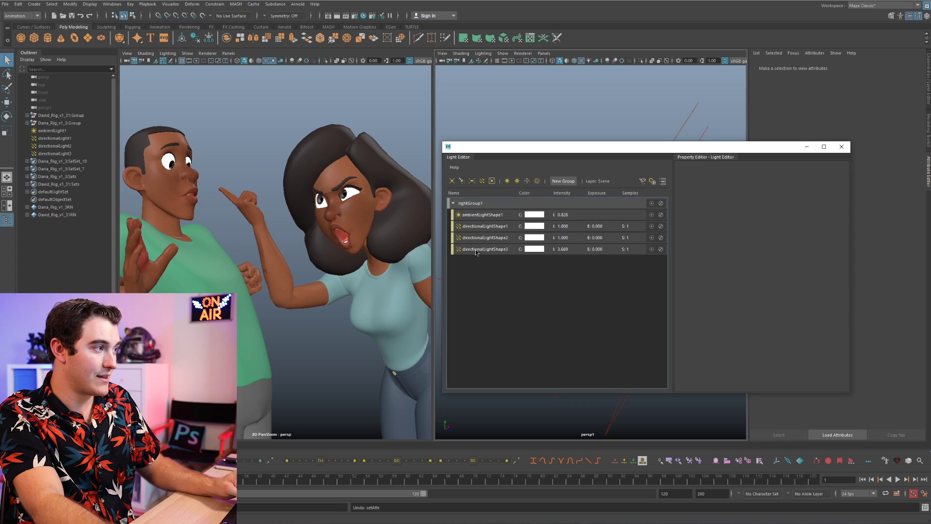
{"action": "left_click", "coordinate": [452, 204]}
{"action": "left_click", "coordinate": [511, 204]}
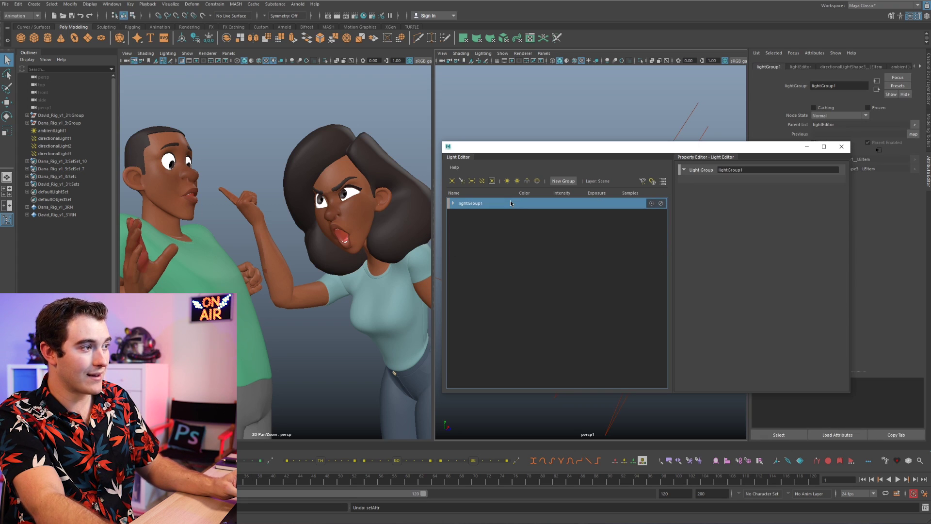
{"action": "left_click", "coordinate": [558, 229]}
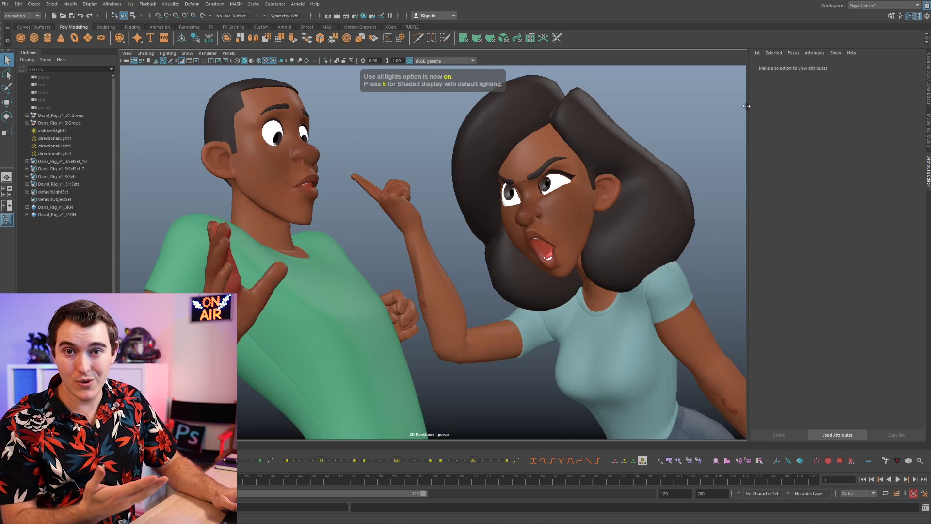
Compare the textured characters under default lighting and with all scene lights on.
{"action": "key", "text": "7"}
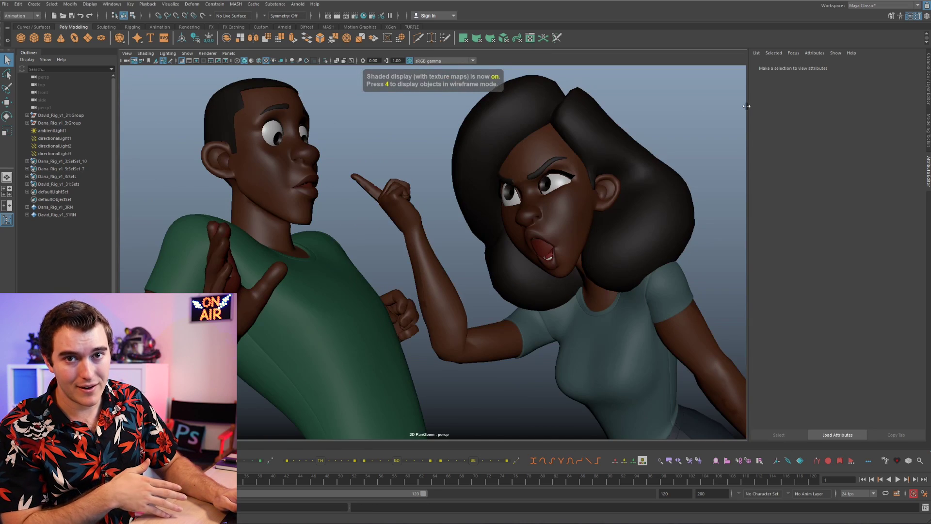
{"action": "key", "text": "7"}
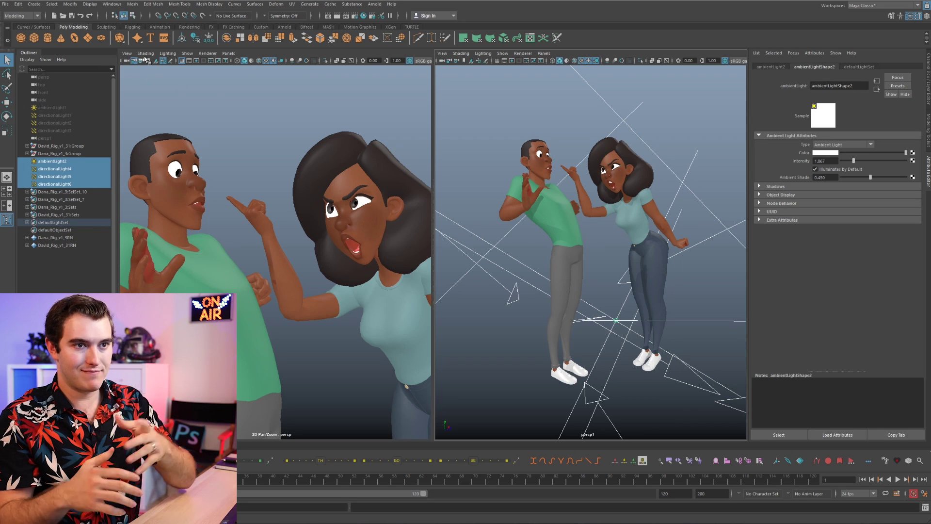
Display lights in the persp viewport, try hiding the selected ambient and directional lights, and undo the hiding.
{"action": "left_click", "coordinate": [187, 53]}
{"action": "left_click", "coordinate": [213, 158]}
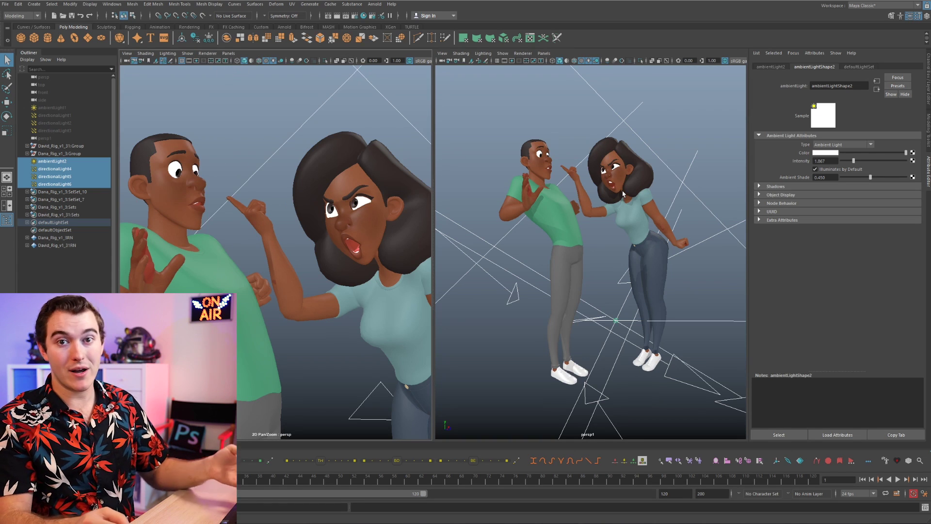
{"action": "key", "text": "ctrl+h"}
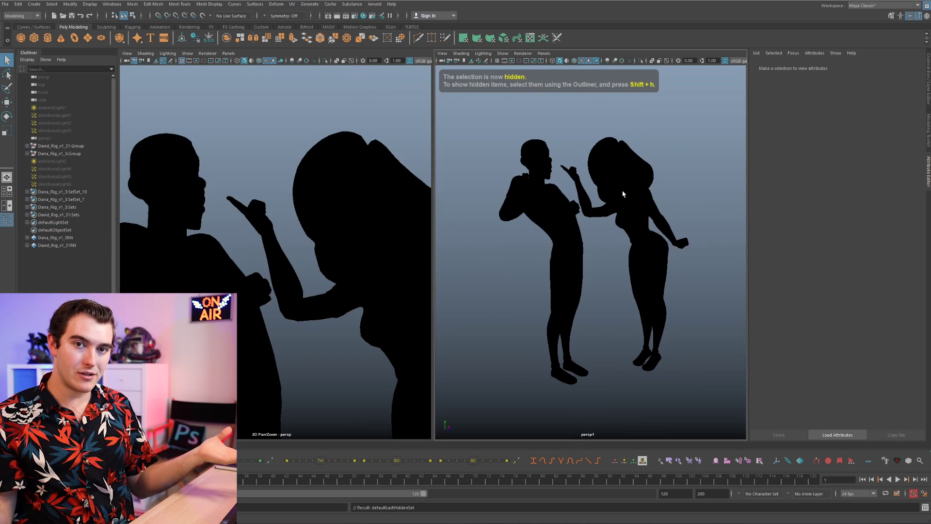
{"action": "key", "text": "ctrl+z"}
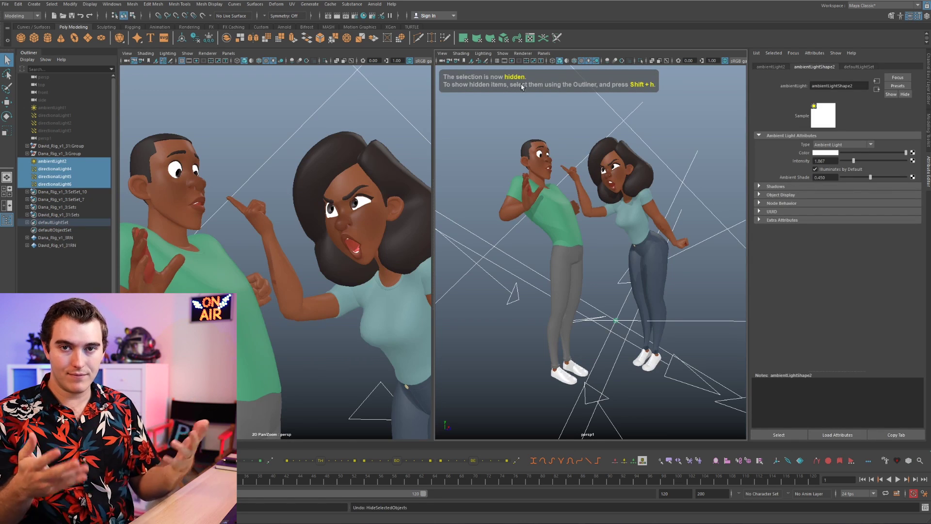
Turn off the display of lights in both the persp1 and persp viewports and show the rigs' control curves in persp.
{"action": "left_click", "coordinate": [504, 54]}
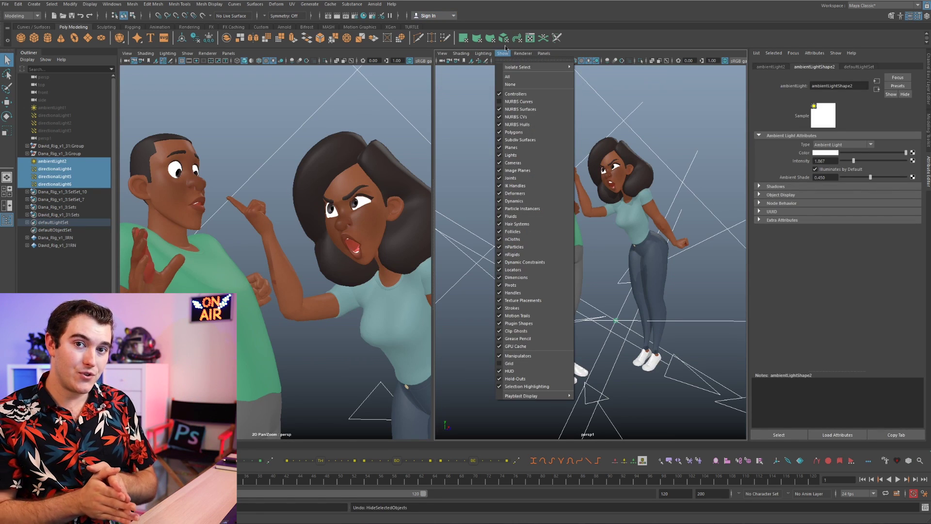
{"action": "left_click", "coordinate": [529, 156]}
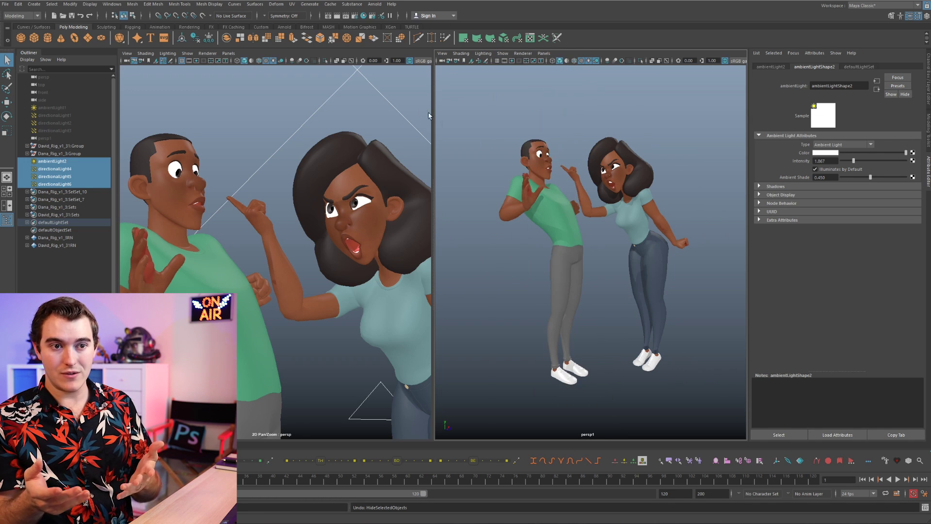
{"action": "left_click", "coordinate": [188, 53]}
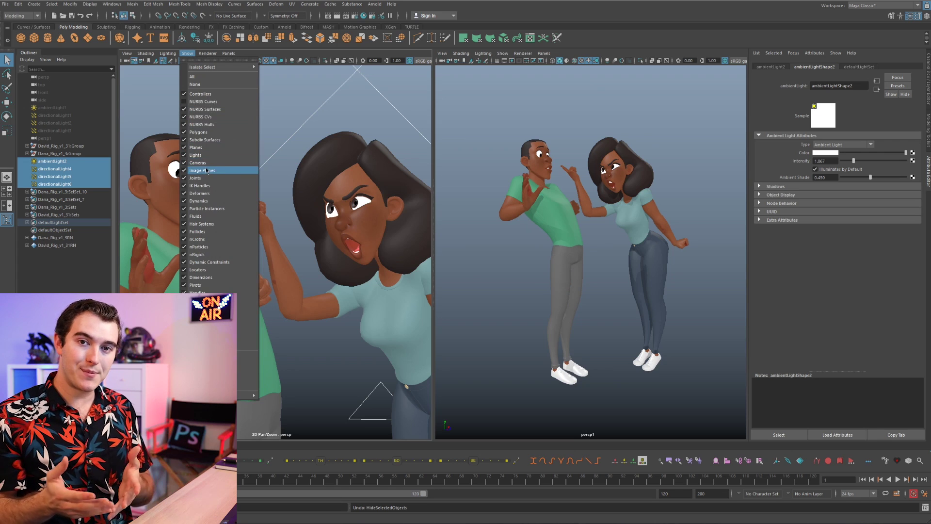
{"action": "left_click", "coordinate": [208, 155]}
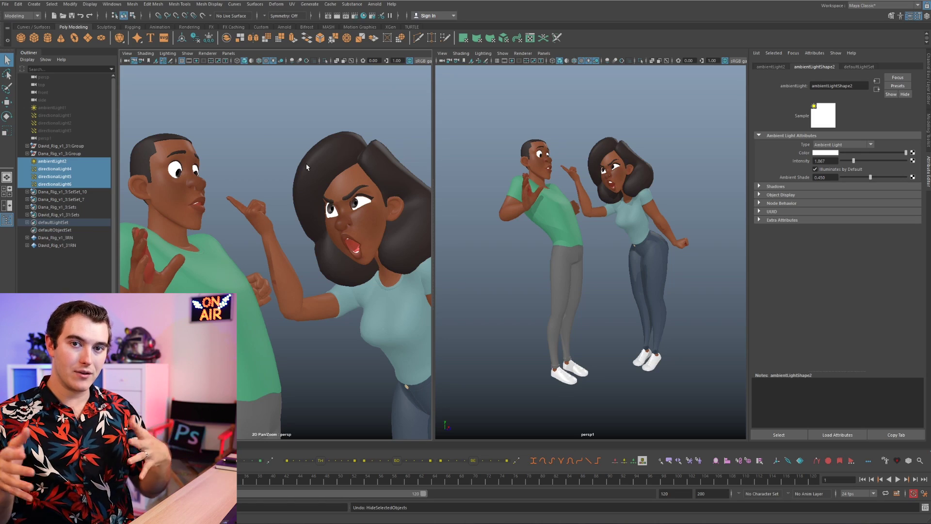
{"action": "key", "text": "ctrl+z"}
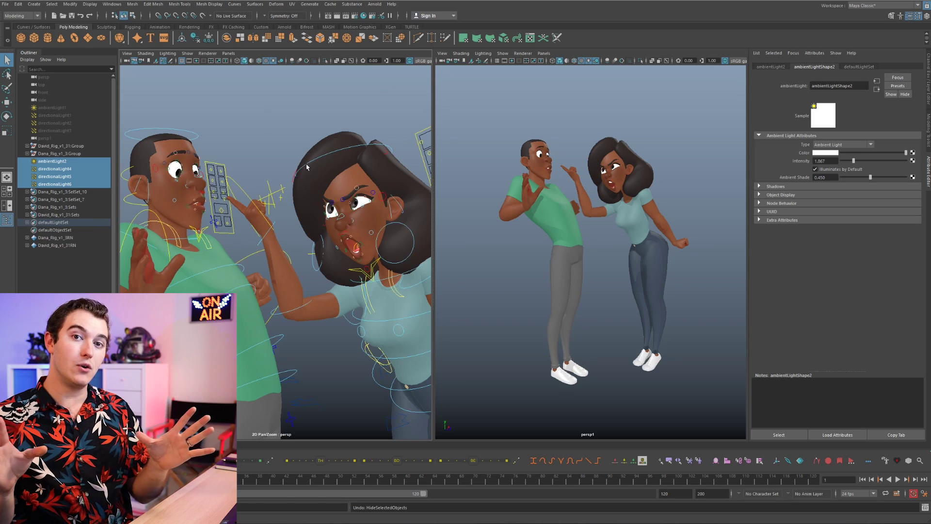